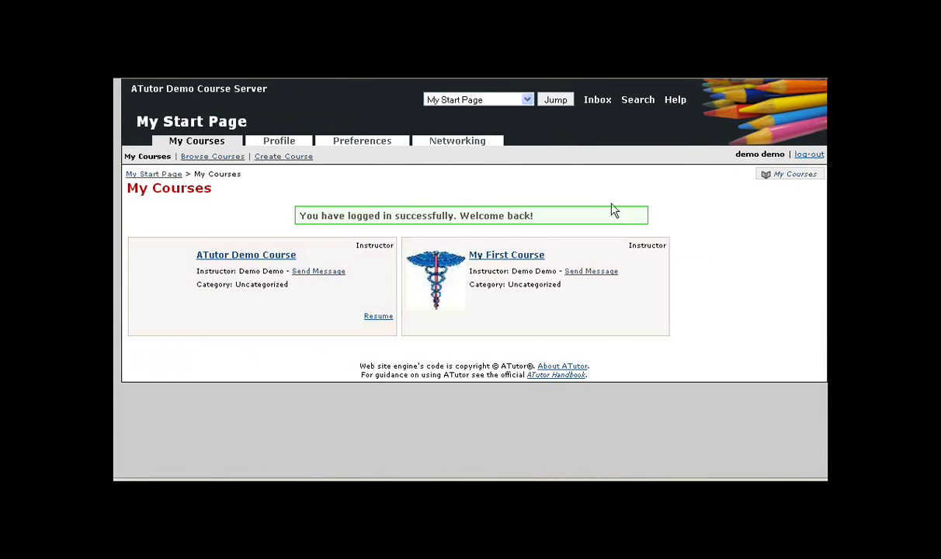
# Open My First Course and view its content page 1.1 Register.
pyautogui.click(501, 260)
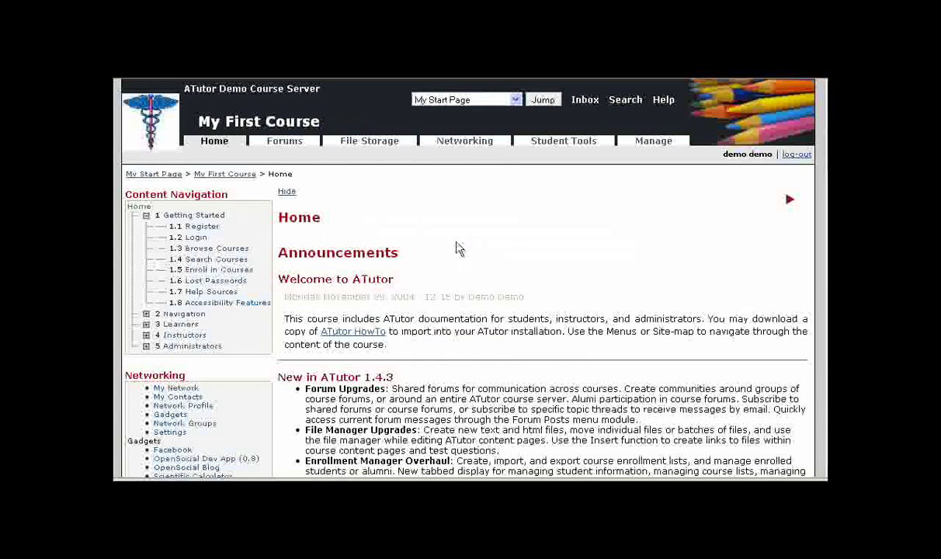
pyautogui.click(202, 226)
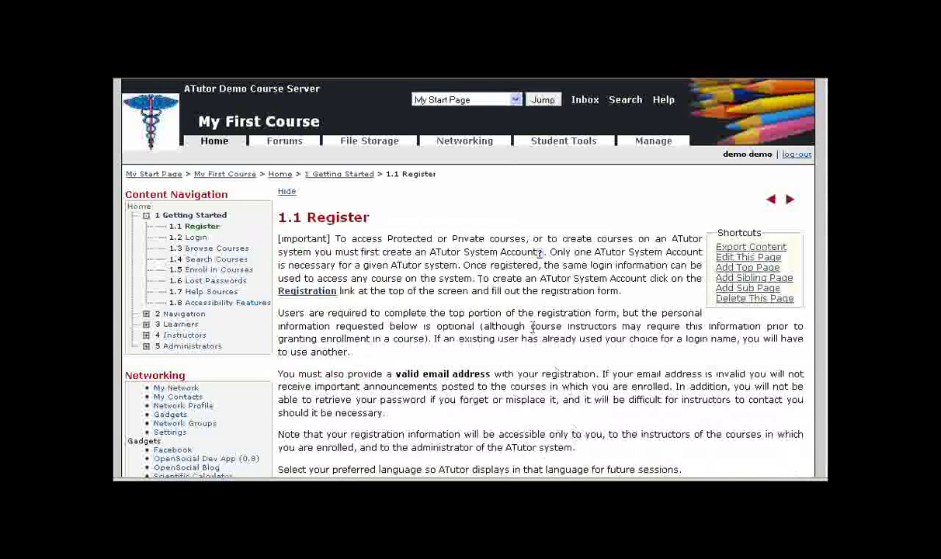
pyautogui.scroll(-3, 503, 273)
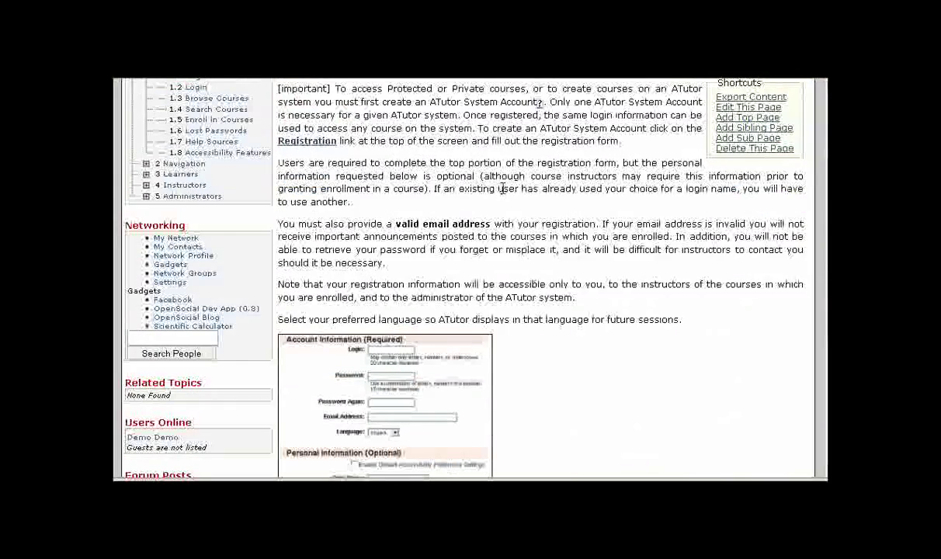
pyautogui.scroll(3, 503, 194)
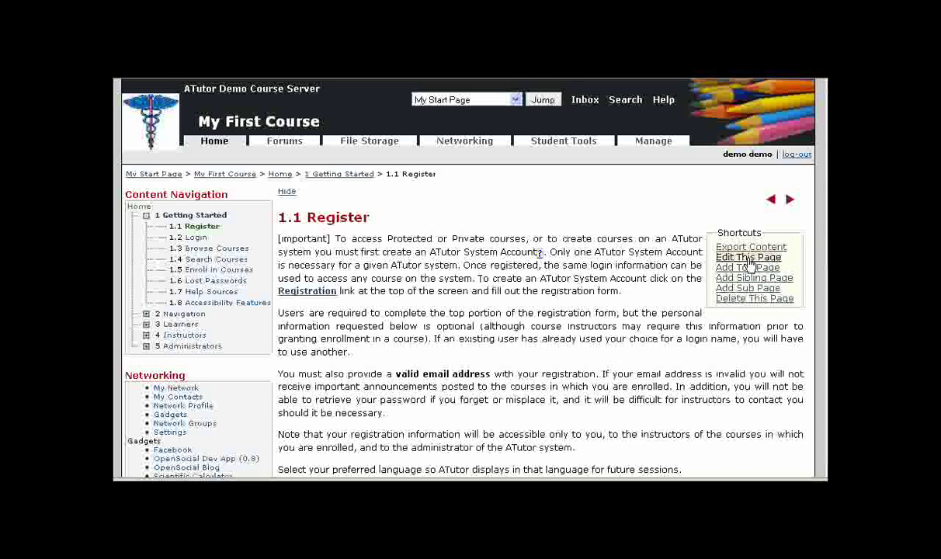
# Add a top-level page titled "My New Page" with the body text "This is some content.".
pyautogui.click(748, 267)
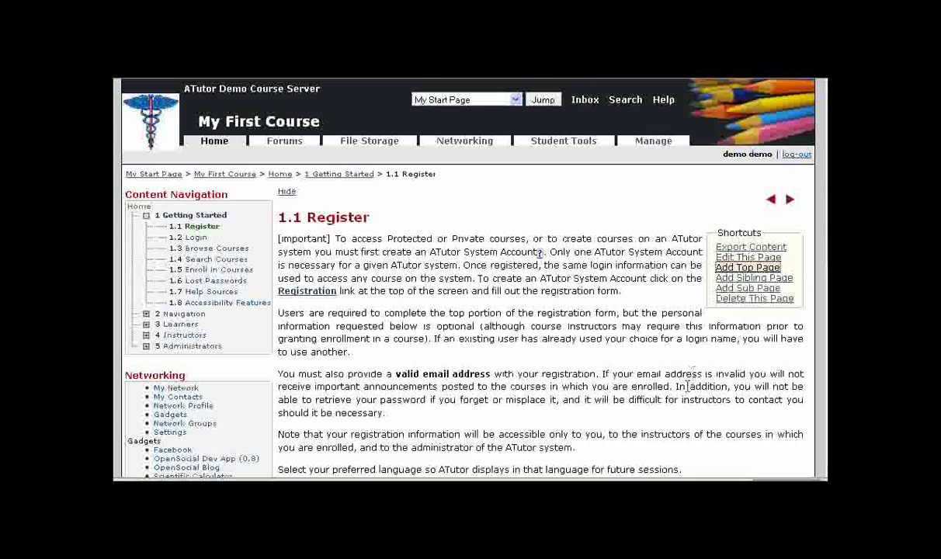
pyautogui.click(311, 304)
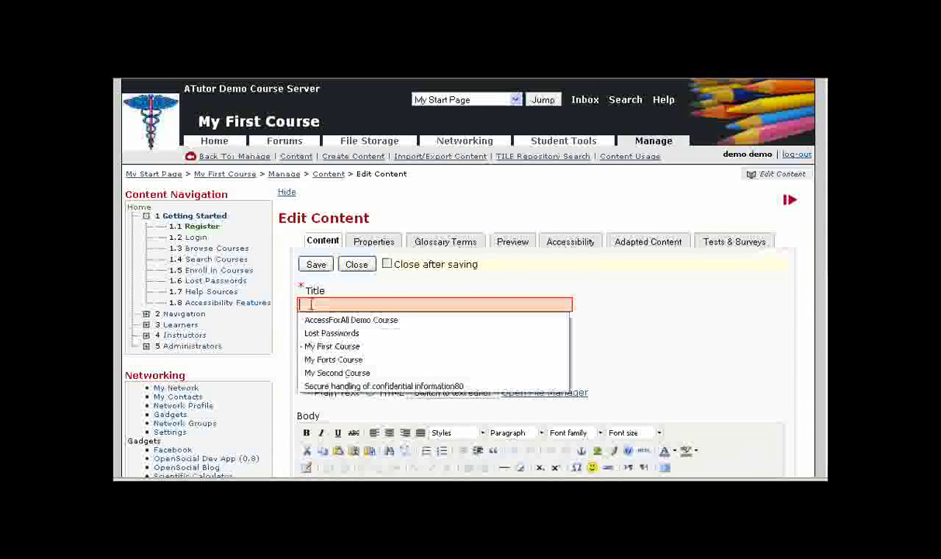
pyautogui.write('My New Page')
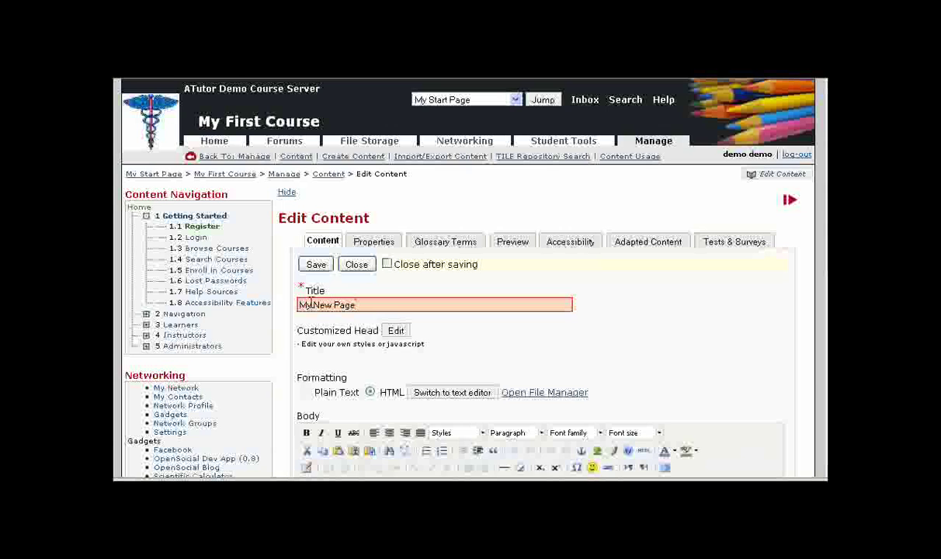
pyautogui.scroll(-4, 645, 309)
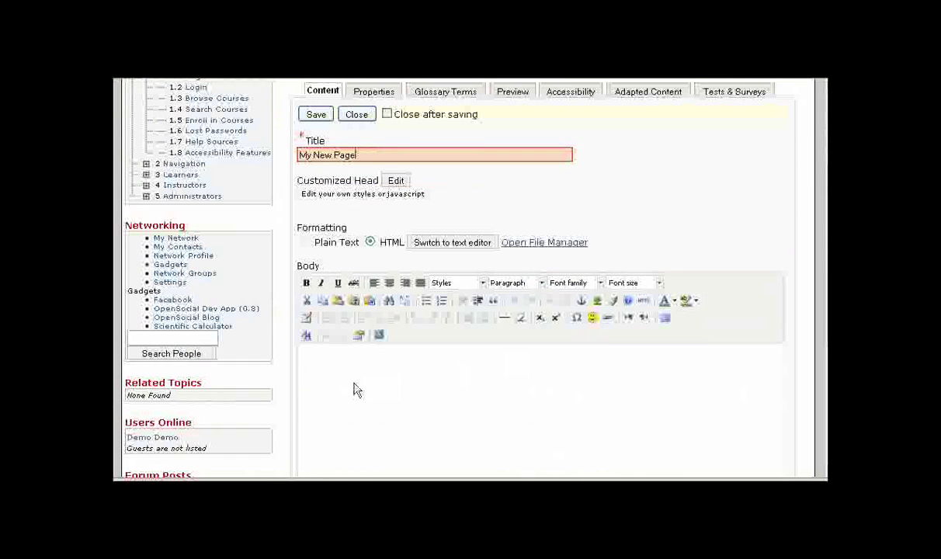
pyautogui.click(365, 375)
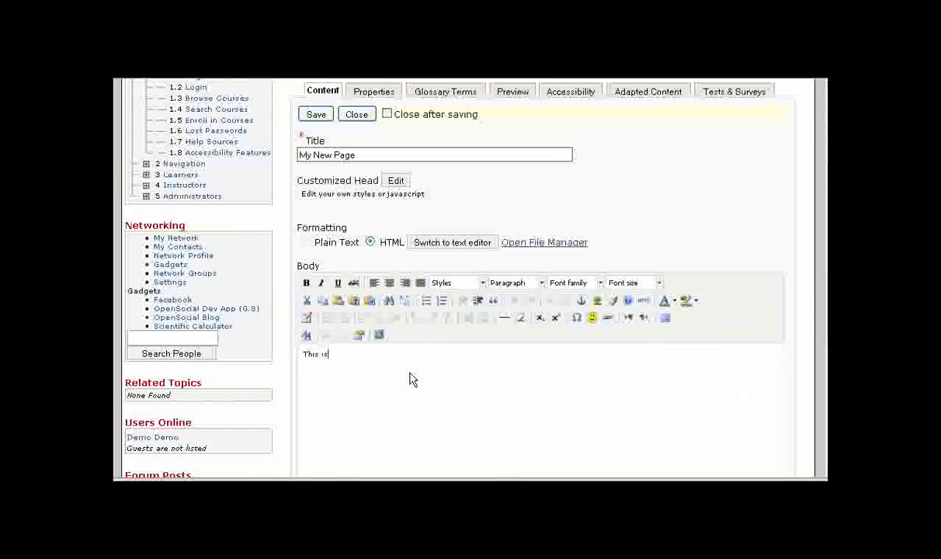
pyautogui.write('This is some content')
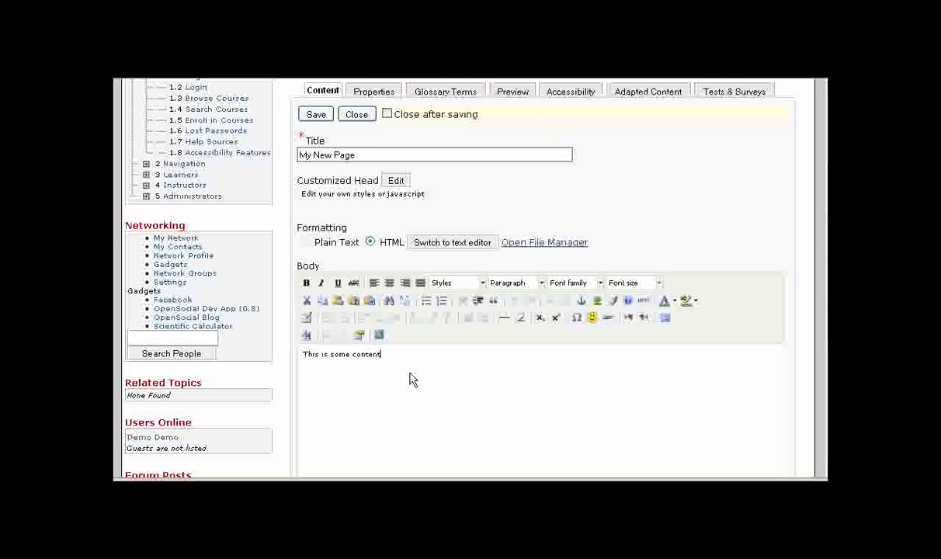
pyautogui.write('.')
# Insert blobmovie01.swf from the course files folder flashaccess/flashaccess into the body, and place it in a separate paragraph below the text.
pyautogui.click(548, 243)
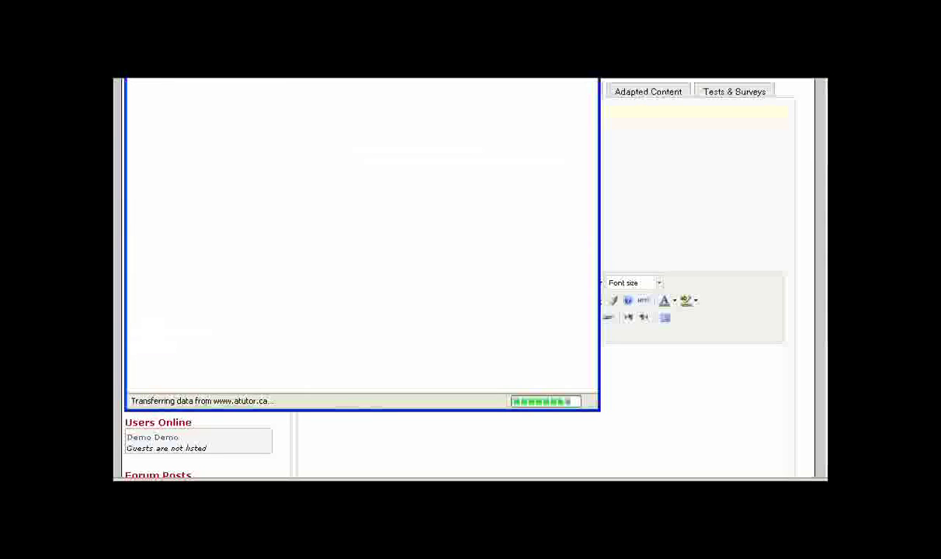
pyautogui.moveTo(357, 70); pyautogui.dragTo(636, 105)
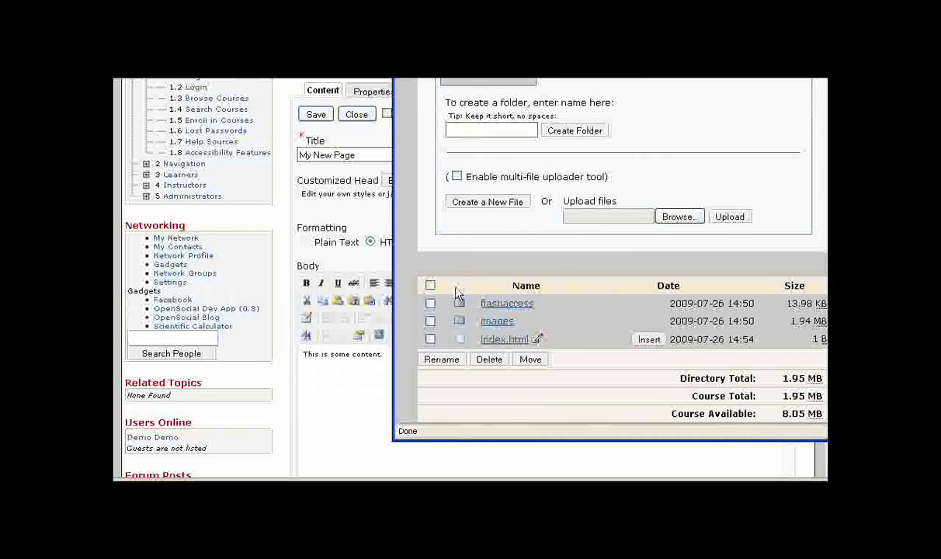
pyautogui.click(486, 303)
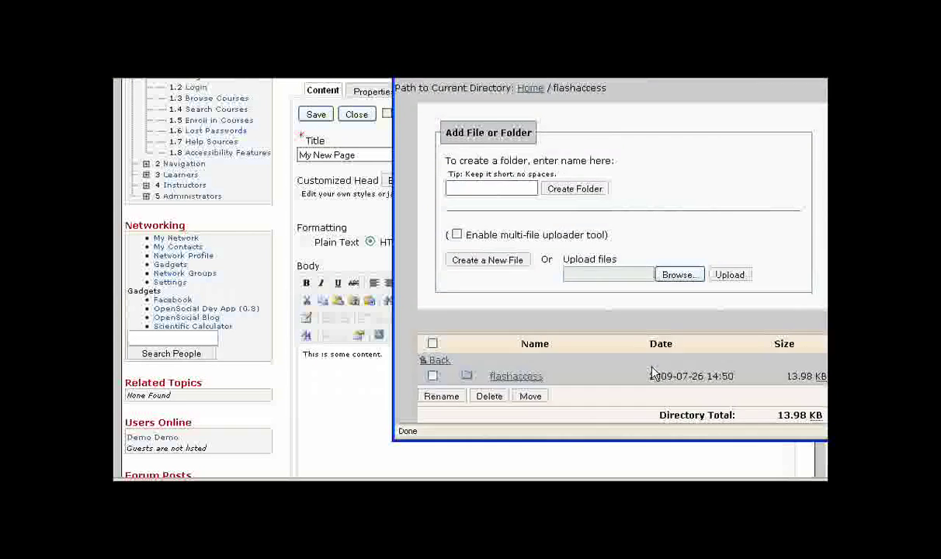
pyautogui.click(509, 376)
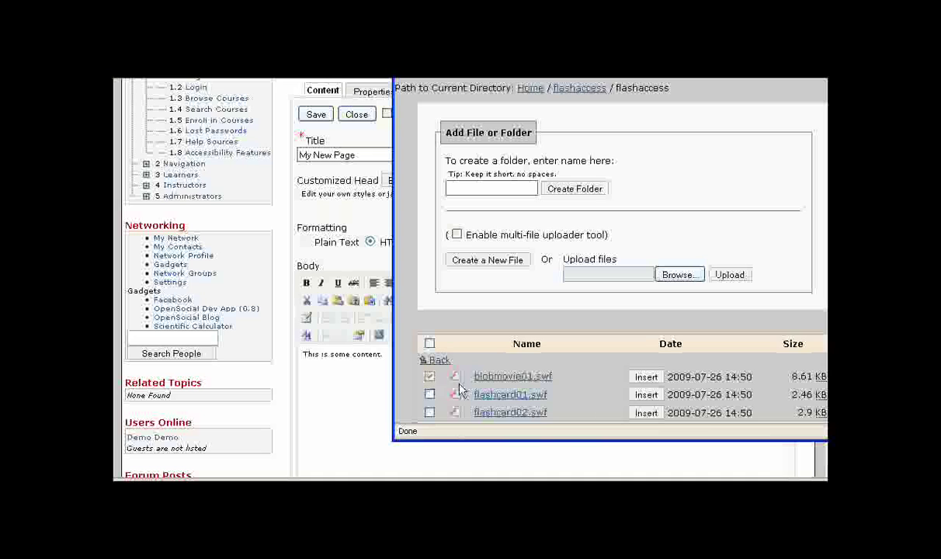
pyautogui.click(647, 377)
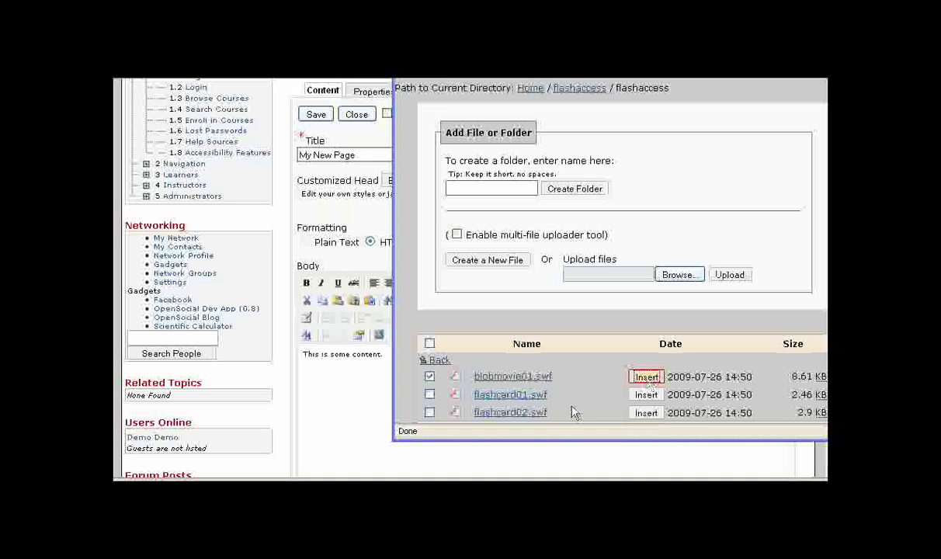
pyautogui.click(294, 470)
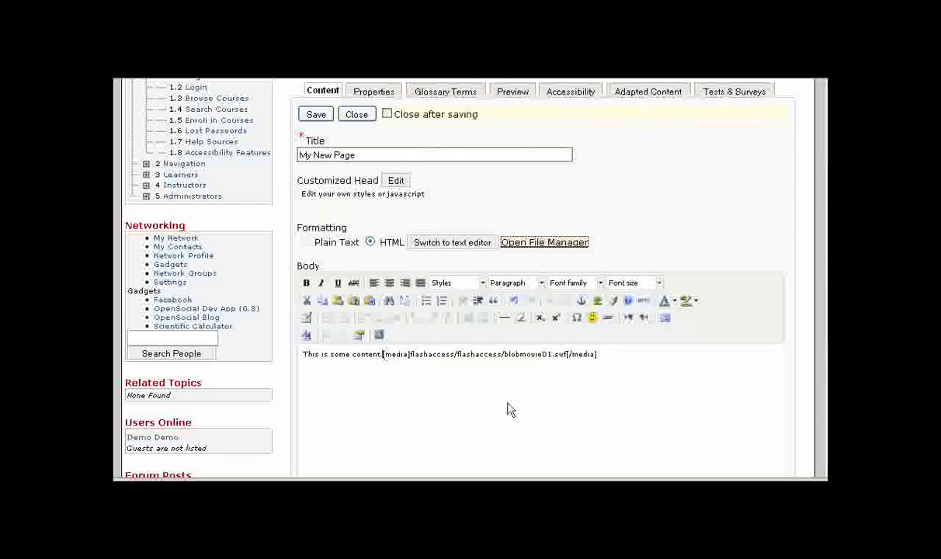
pyautogui.press('Return')
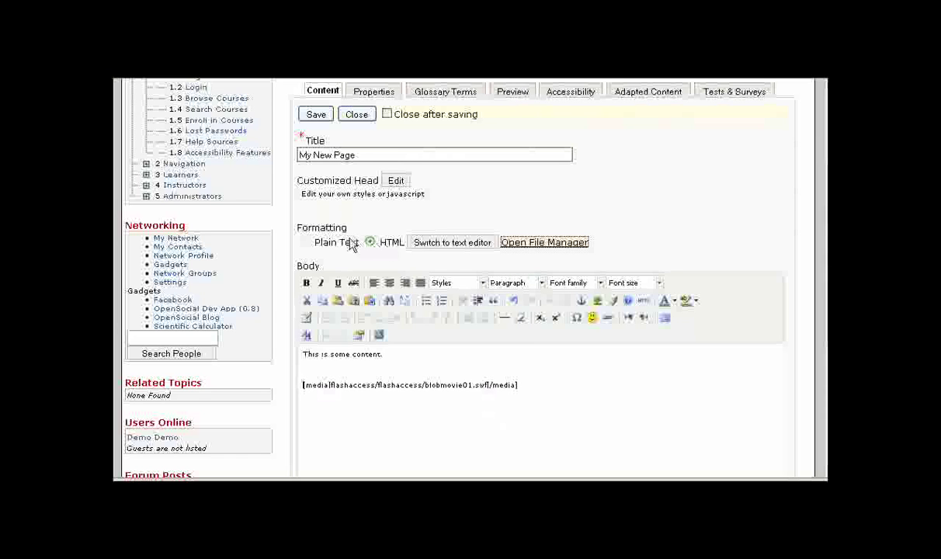
# Switch the page body to the text editor and save the page with "Close after saving" enabled.
pyautogui.click(446, 247)
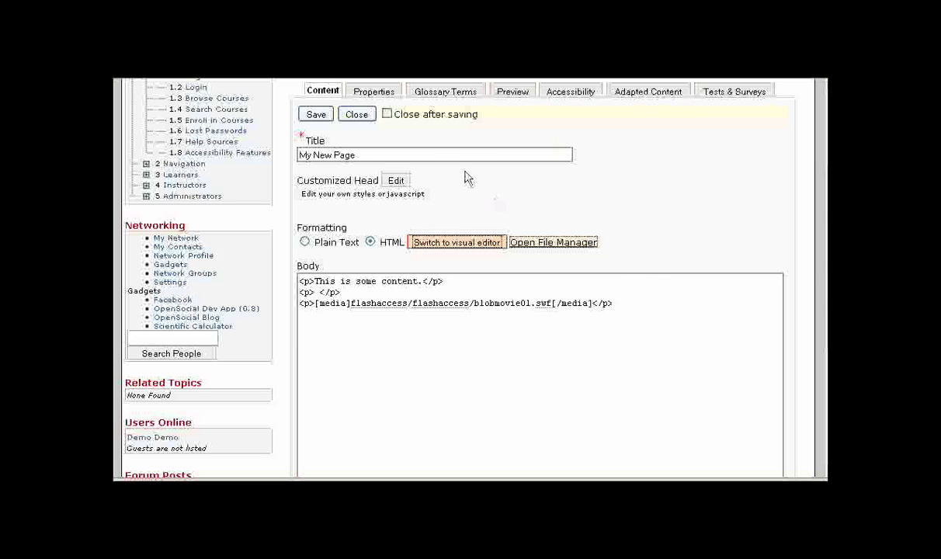
pyautogui.click(388, 115)
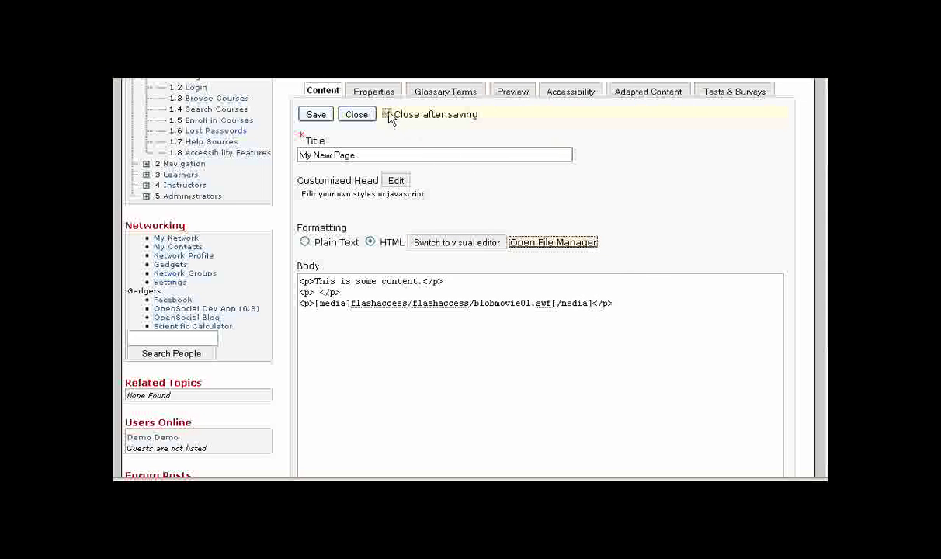
pyautogui.click(314, 115)
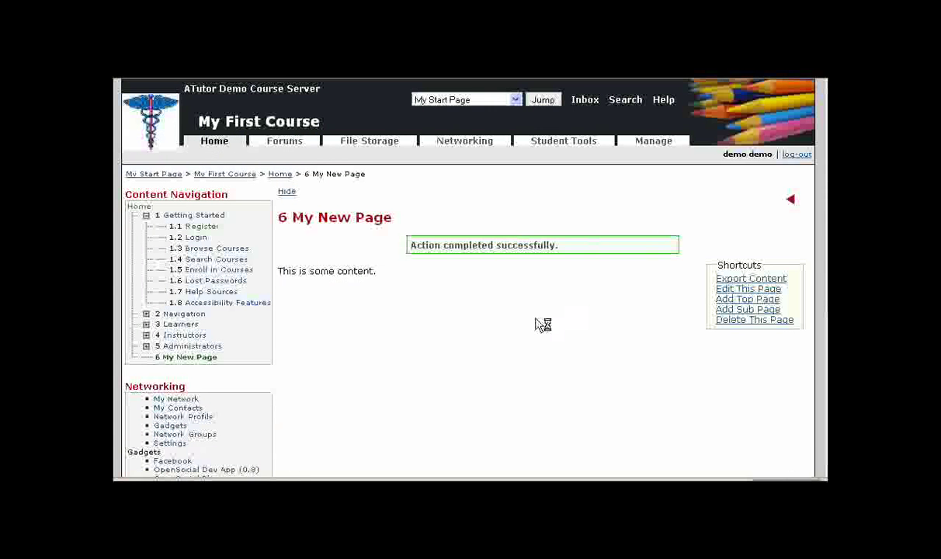
# Review the saved page's text and the embedded Flash movie below it.
pyautogui.tripleClick(282, 274)
pyautogui.scroll(-1, 571, 342)
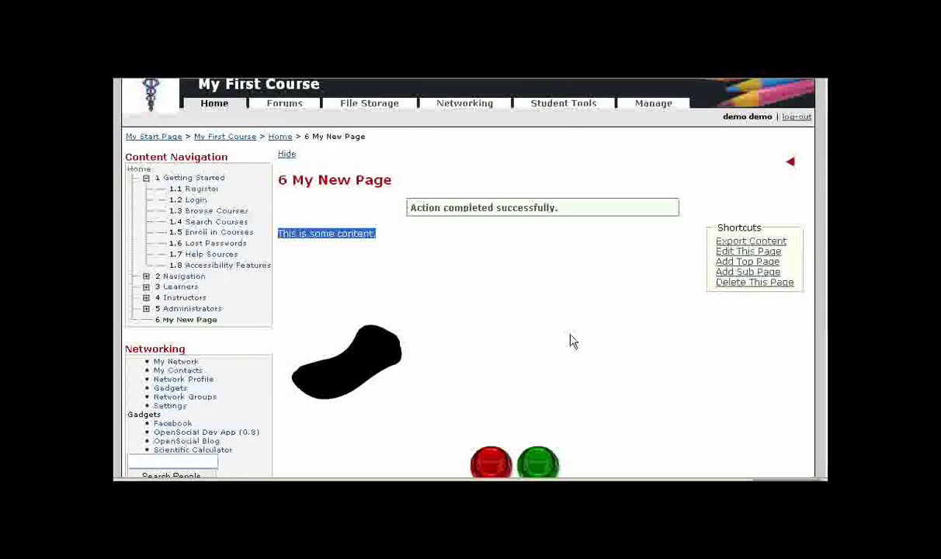
pyautogui.scroll(-3, 571, 342)
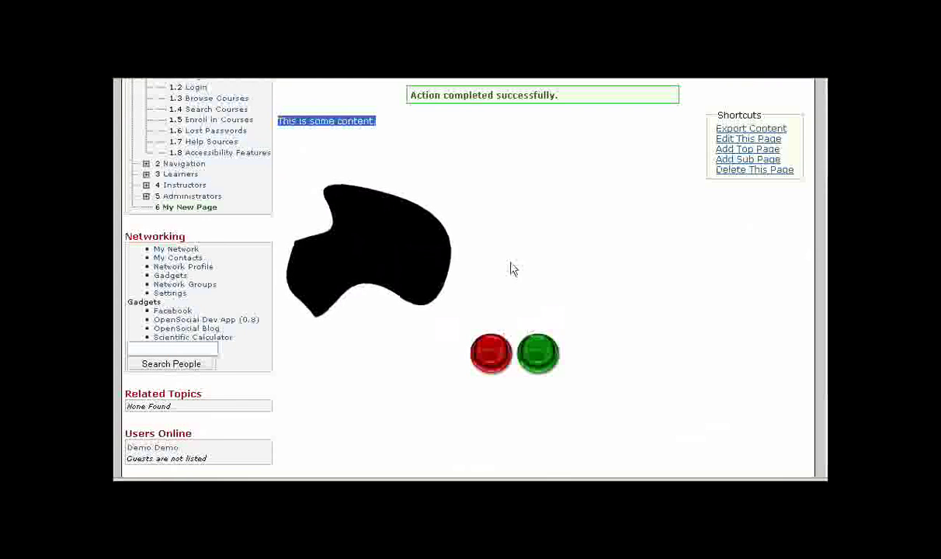
pyautogui.scroll(2, 714, 319)
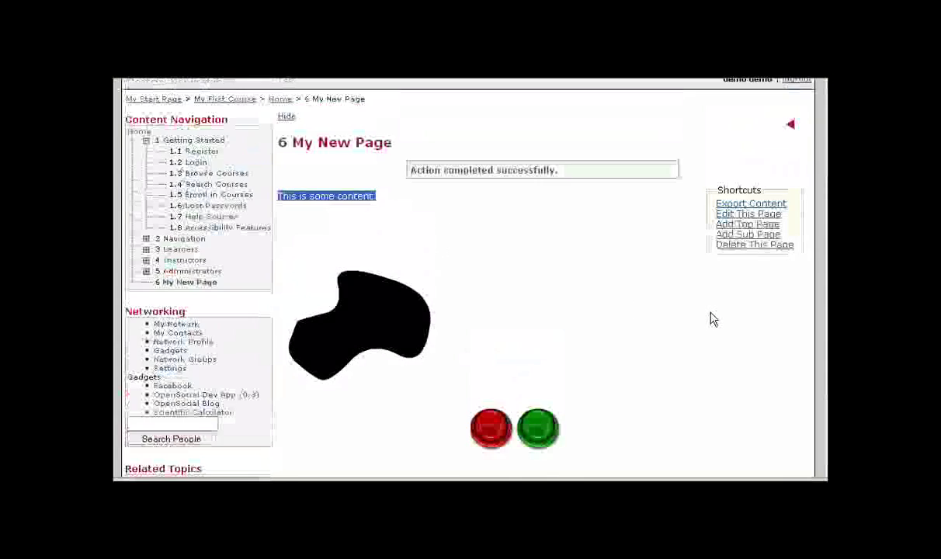
pyautogui.scroll(2, 714, 320)
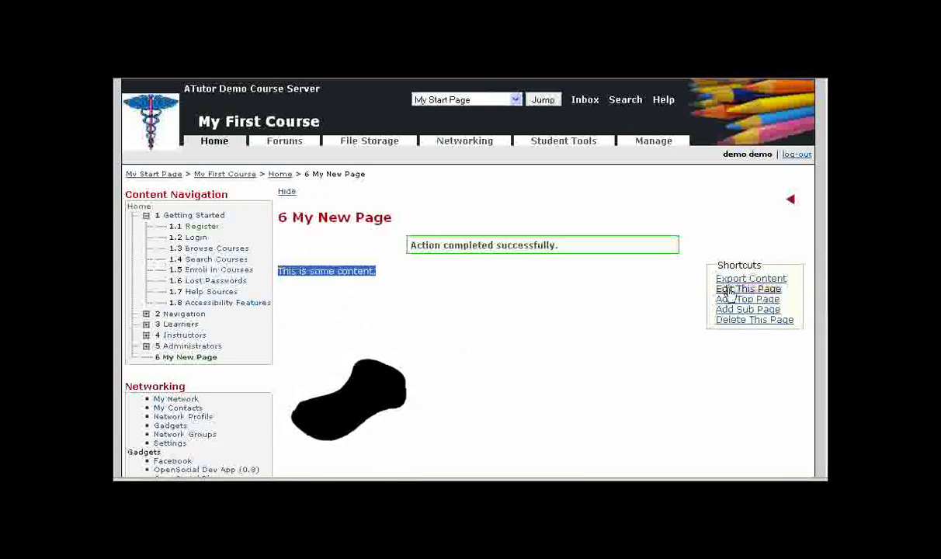
# Go to the course's Import/Export Content management page and bring up its Import Content form.
pyautogui.click(653, 147)
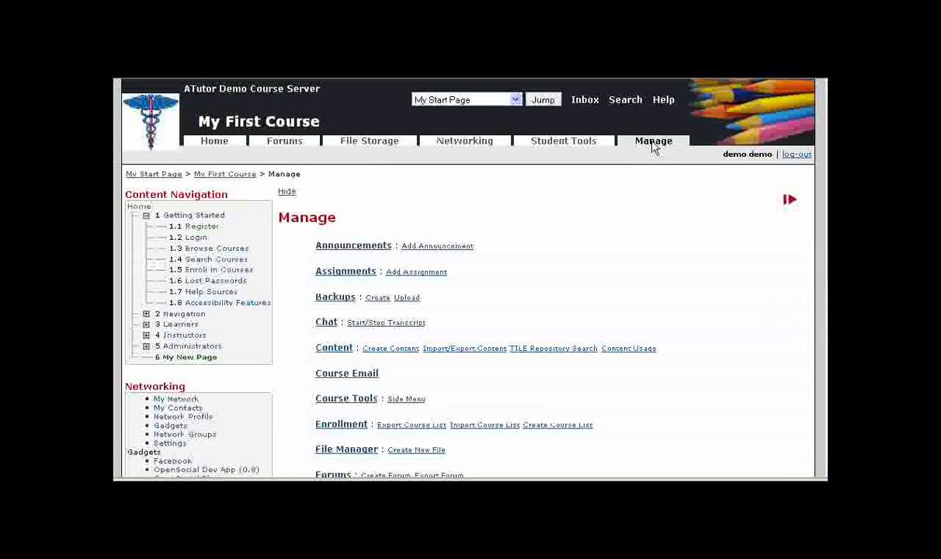
pyautogui.scroll(-1, 543, 294)
pyautogui.scroll(-2, 542, 294)
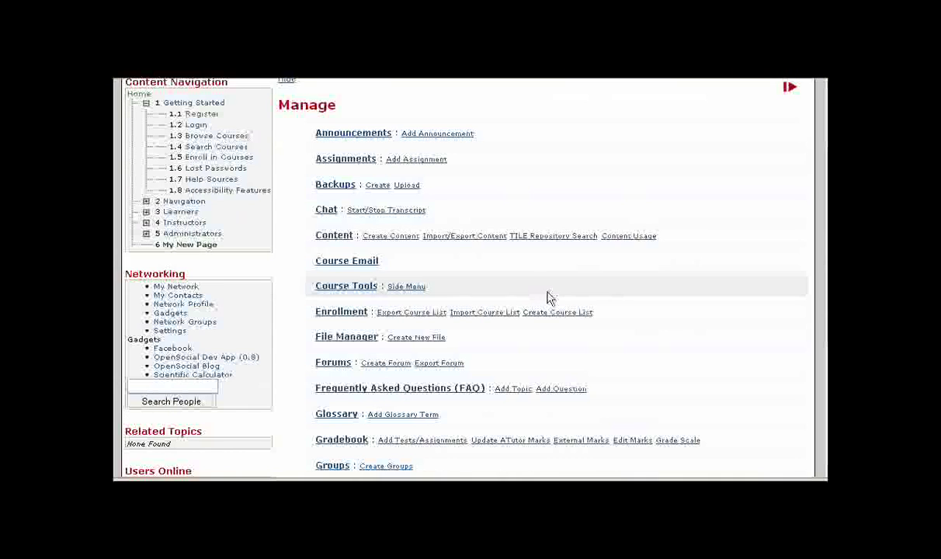
pyautogui.click(461, 237)
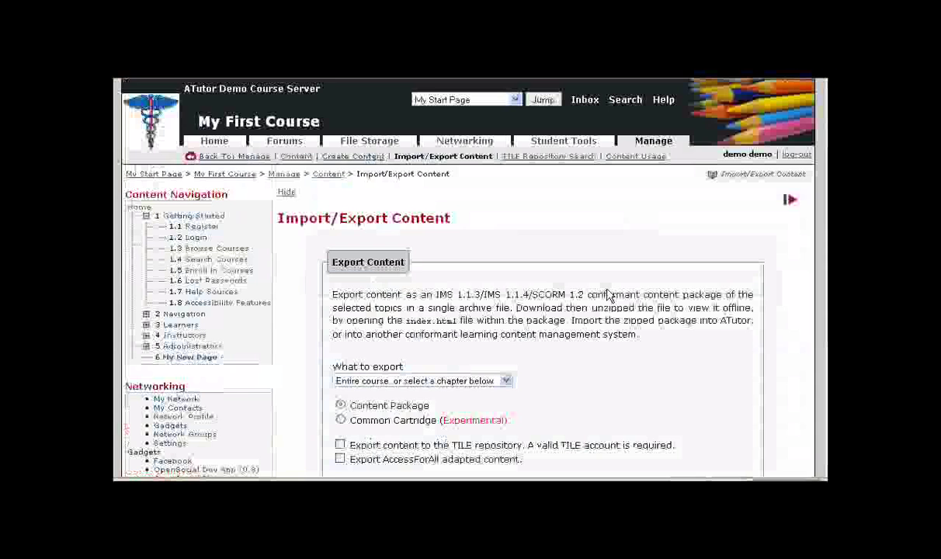
pyautogui.scroll(-4, 590, 278)
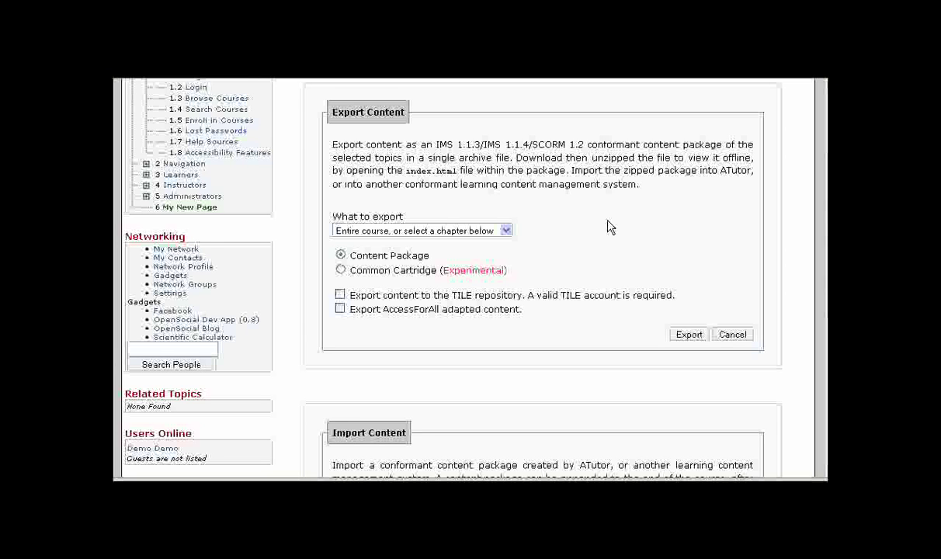
pyautogui.scroll(-7, 609, 227)
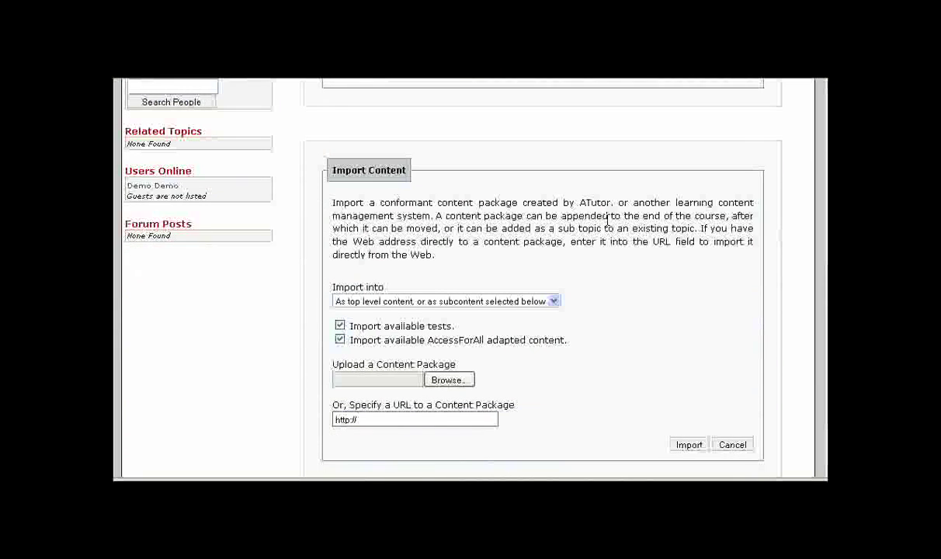
pyautogui.scroll(-1, 608, 222)
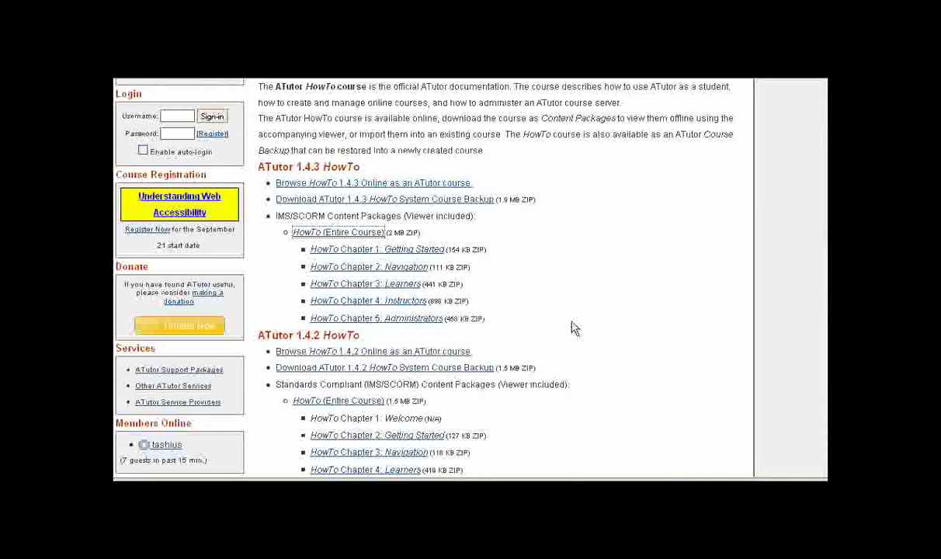
# Switch to the ATutor HowTo documentation page and copy the link address of the 1.4.3 package "HowTo Chapter 1: Getting Started".
pyautogui.moveTo(420, 233); pyautogui.dragTo(445, 318)
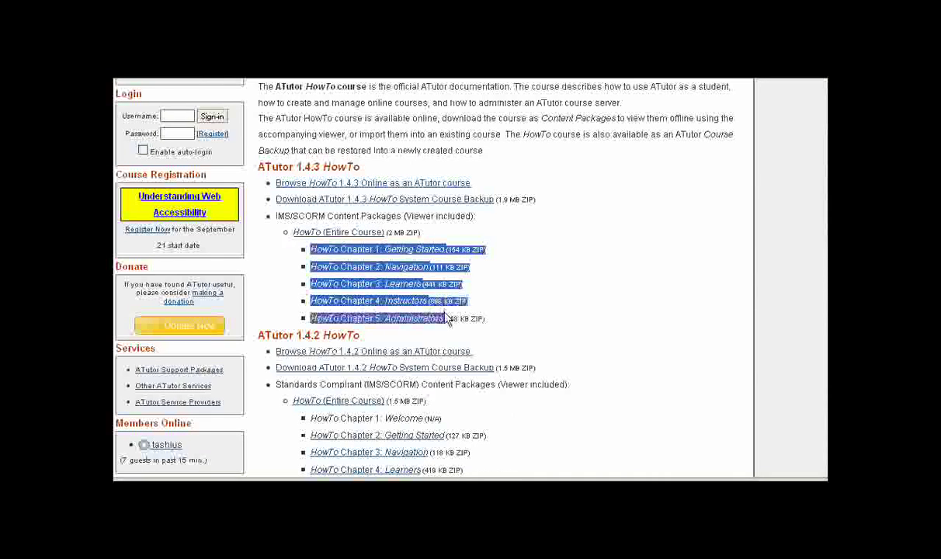
pyautogui.click(568, 305)
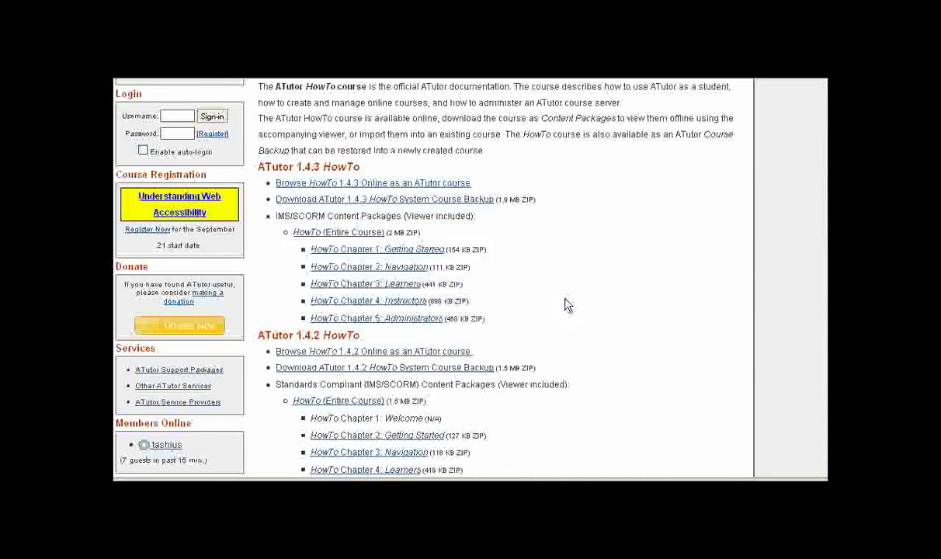
pyautogui.rightClick(393, 257)
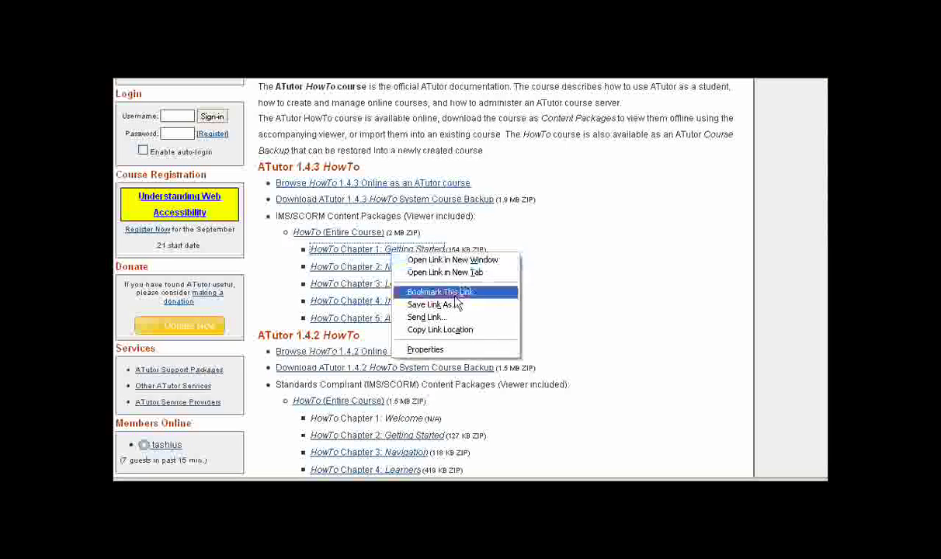
pyautogui.click(451, 330)
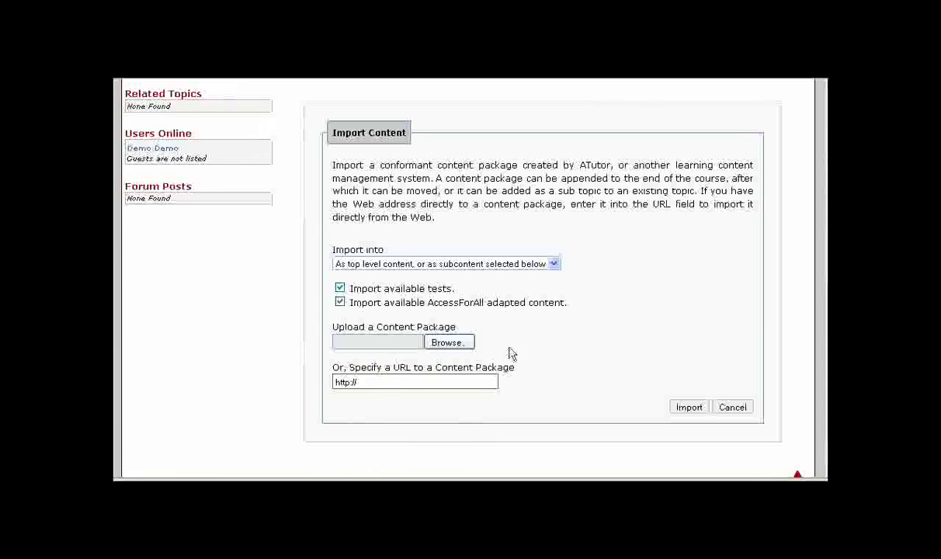
# Import the content package from the copied URL as top-level content, including available tests and AccessForAll adapted content.
pyautogui.moveTo(371, 386); pyautogui.dragTo(303, 374)
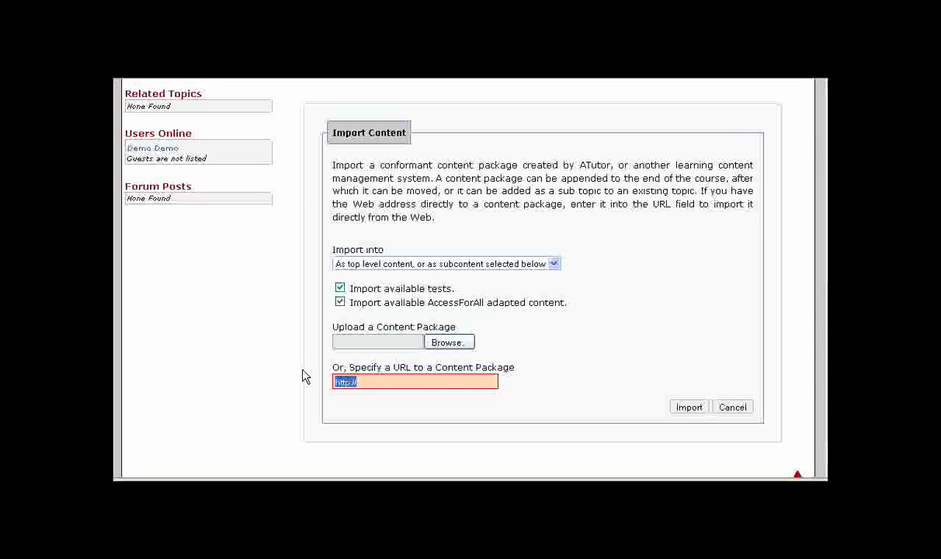
pyautogui.hotkey('ctrl', 'v')
pyautogui.click(684, 414)
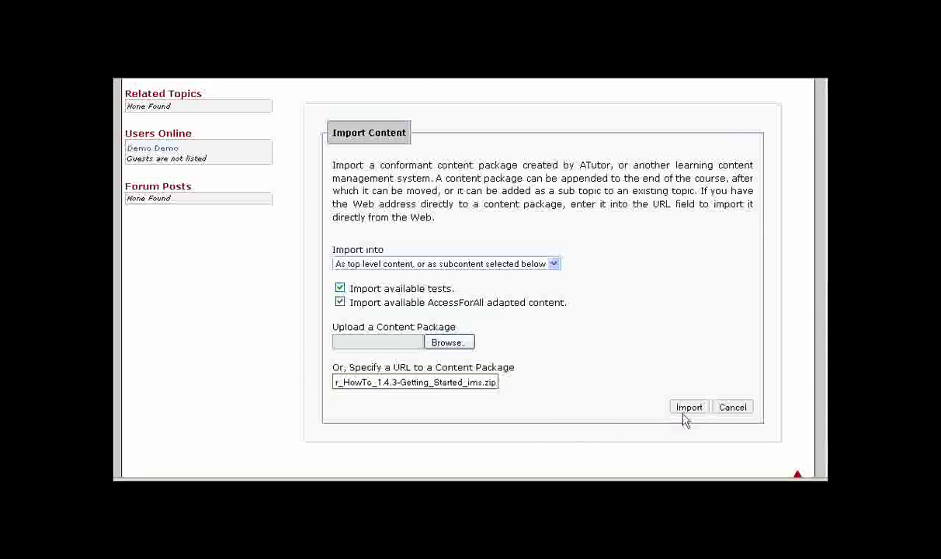
pyautogui.click(689, 408)
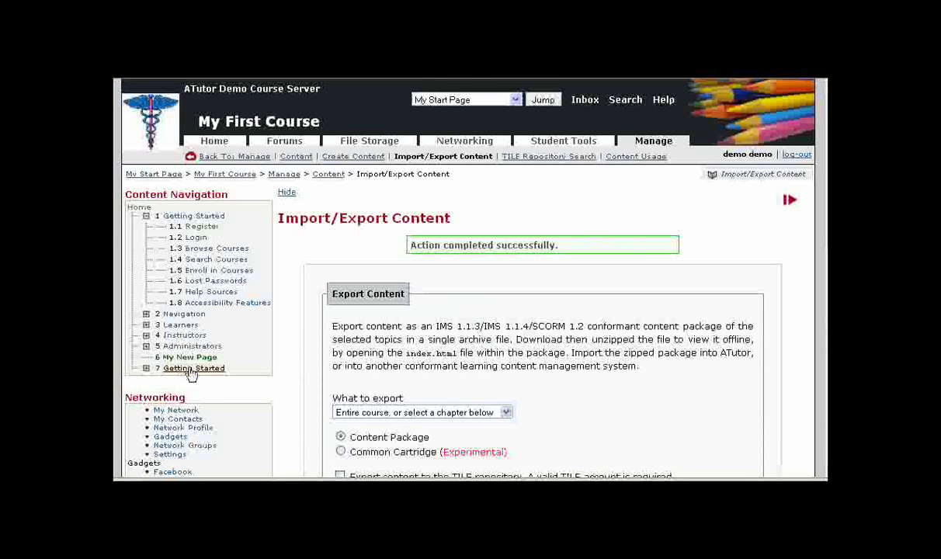
pyautogui.moveTo(231, 372); pyautogui.dragTo(168, 378)
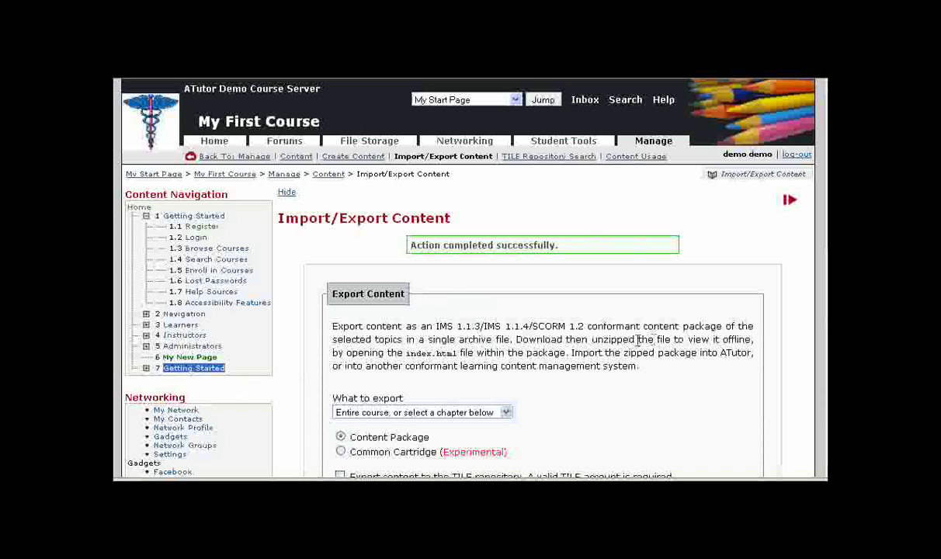
pyautogui.click(570, 334)
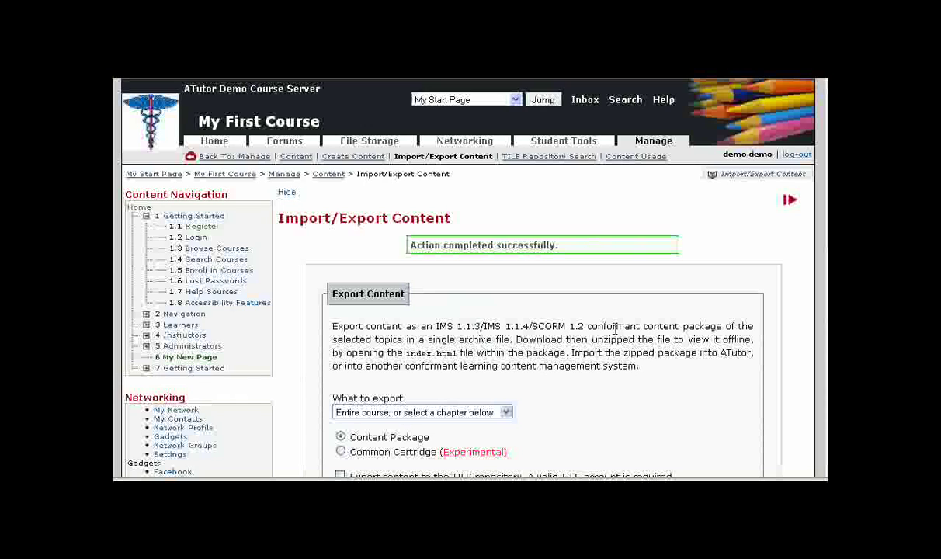
# Create a backup of the course with no description, then start its download and cancel the file save.
pyautogui.click(656, 143)
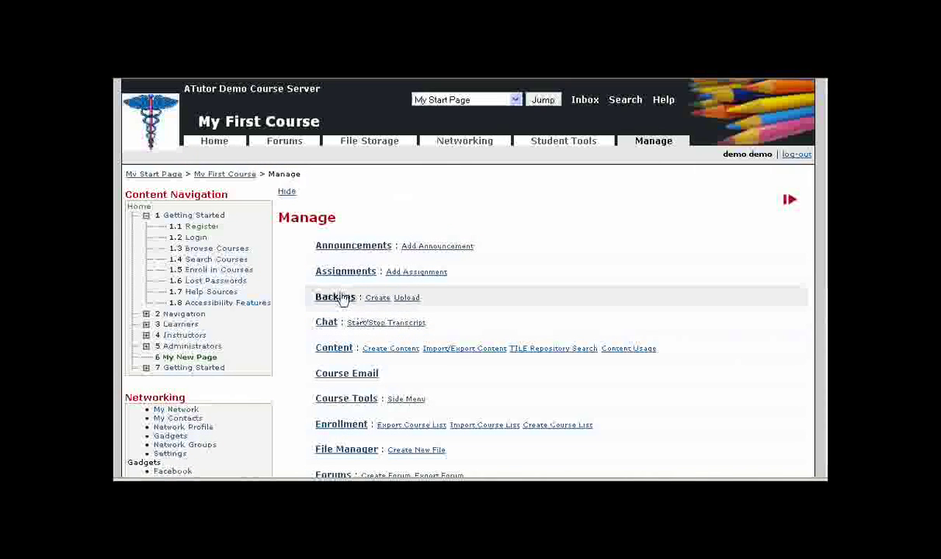
pyautogui.click(340, 297)
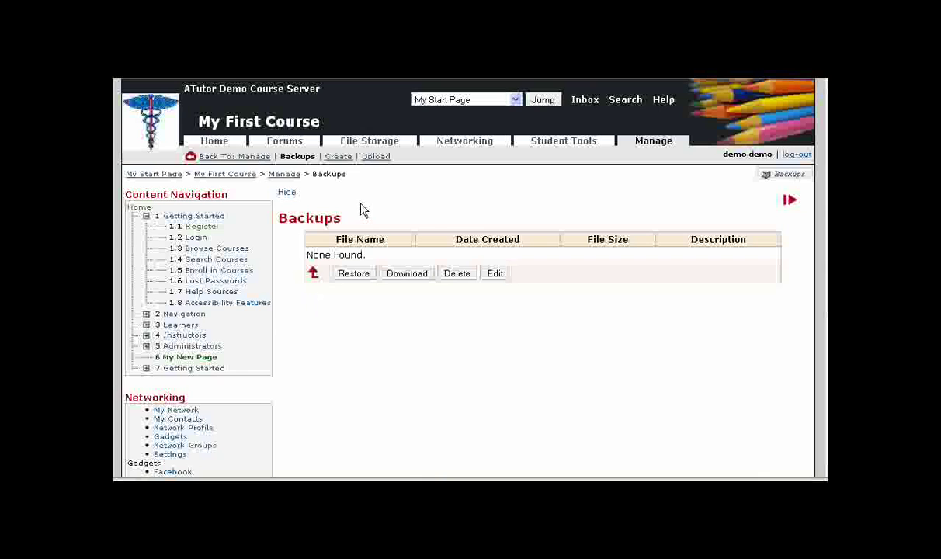
pyautogui.click(339, 158)
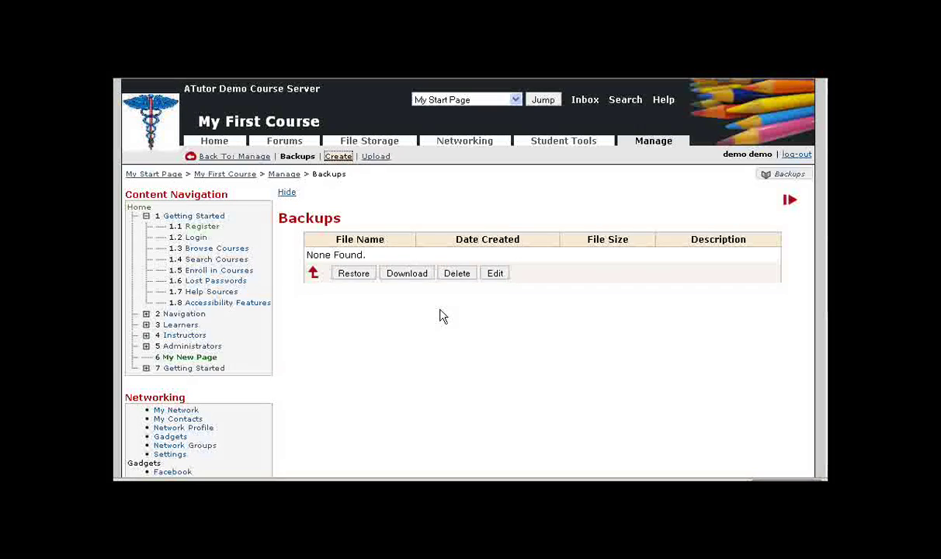
pyautogui.click(364, 448)
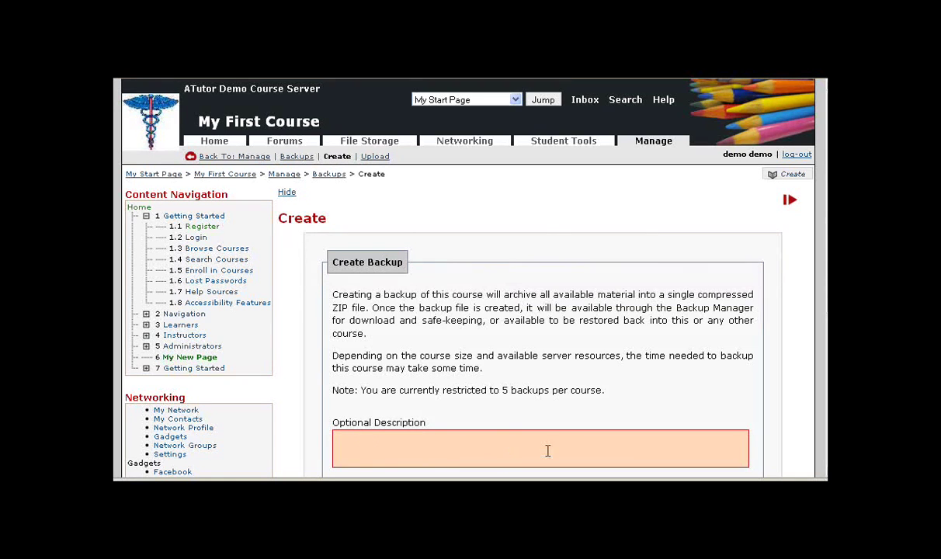
pyautogui.scroll(-3, 599, 412)
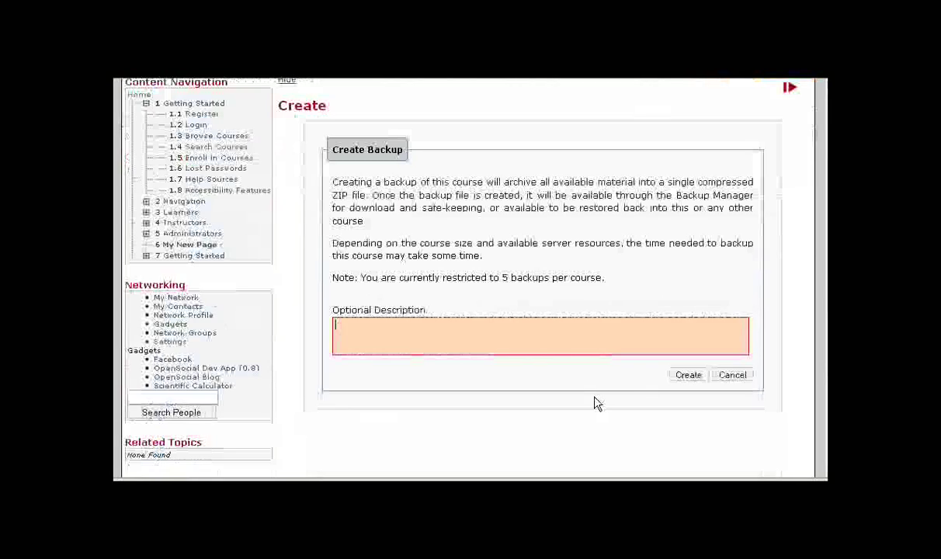
pyautogui.click(689, 375)
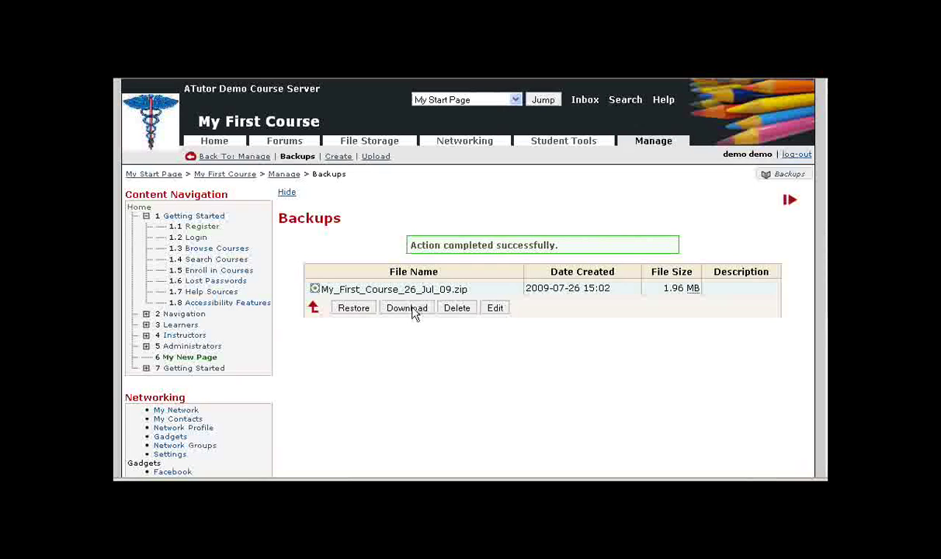
pyautogui.click(410, 308)
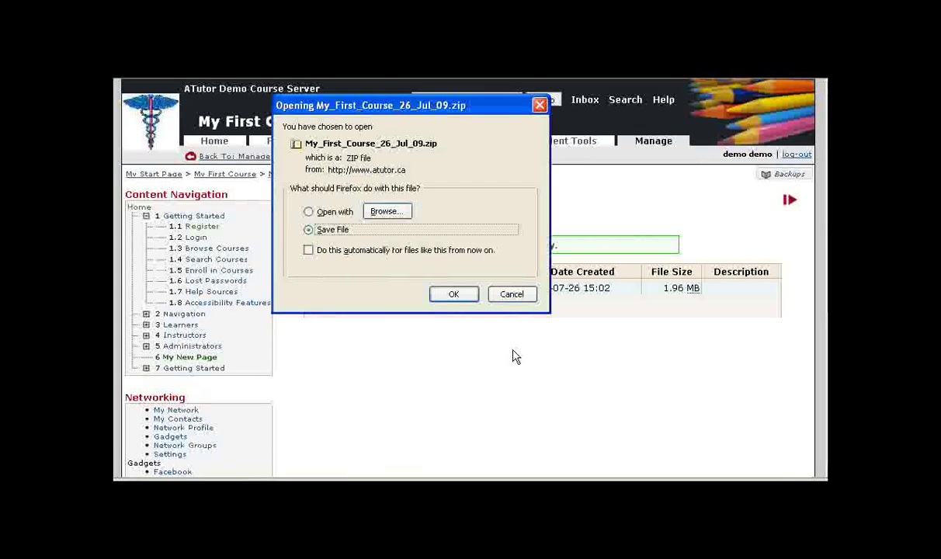
pyautogui.click(512, 298)
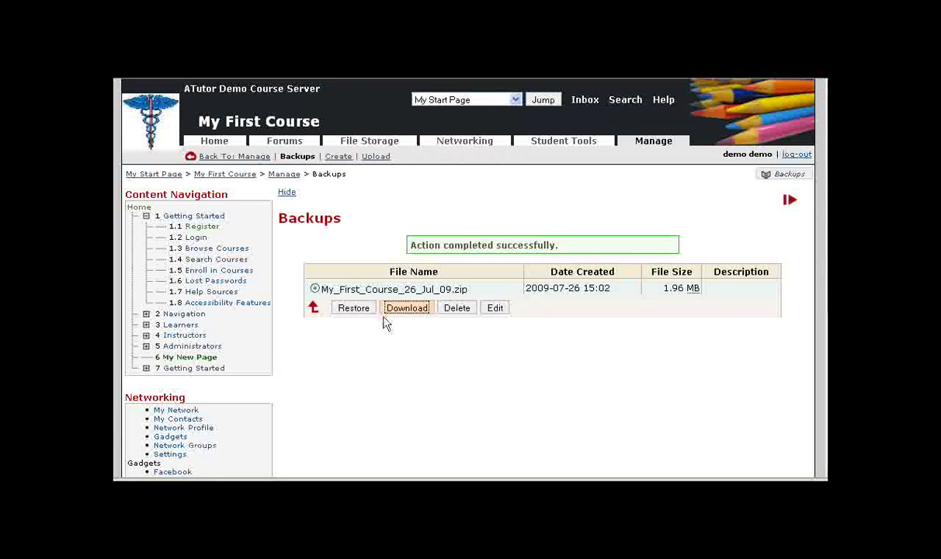
# Restore all material from the My_First_Course_26_Jul_09.zip backup into the course and review the content navigation.
pyautogui.click(352, 309)
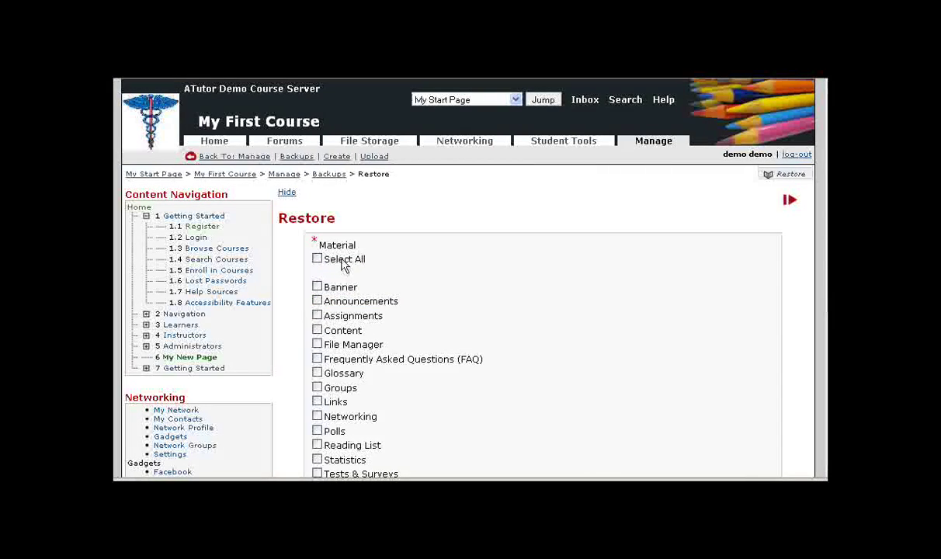
pyautogui.click(343, 262)
pyautogui.scroll(-5, 679, 309)
pyautogui.click(711, 365)
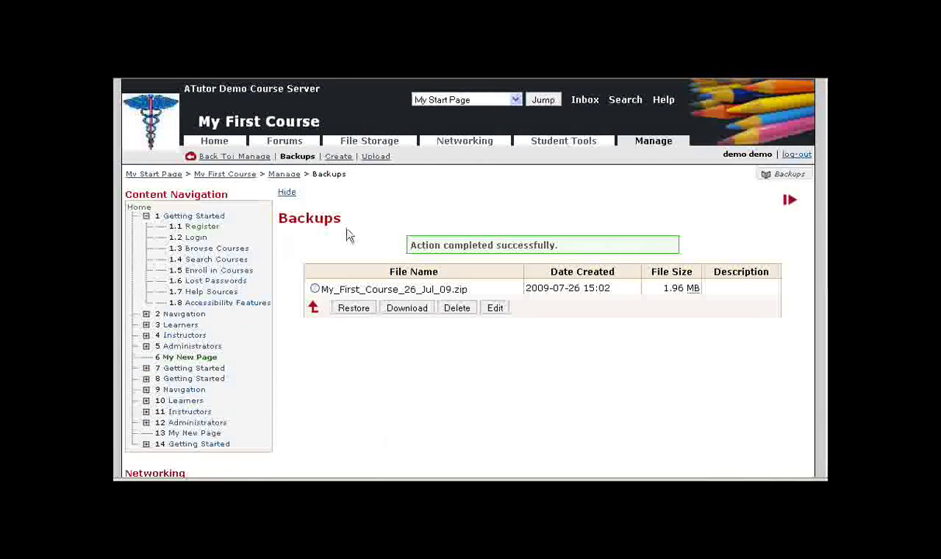
pyautogui.scroll(-4, 395, 210)
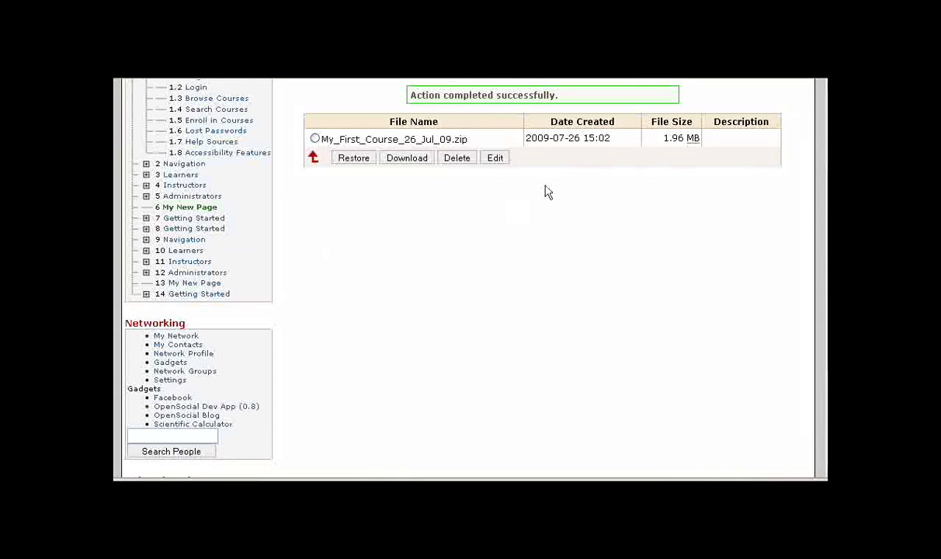
pyautogui.scroll(4, 696, 106)
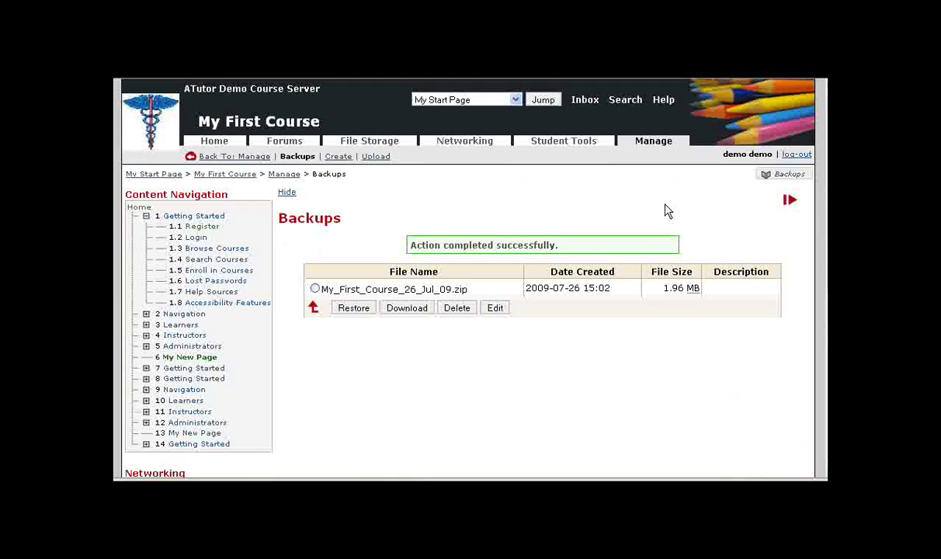
# Create a course forum titled "My Forum" from the course management page.
pyautogui.click(655, 143)
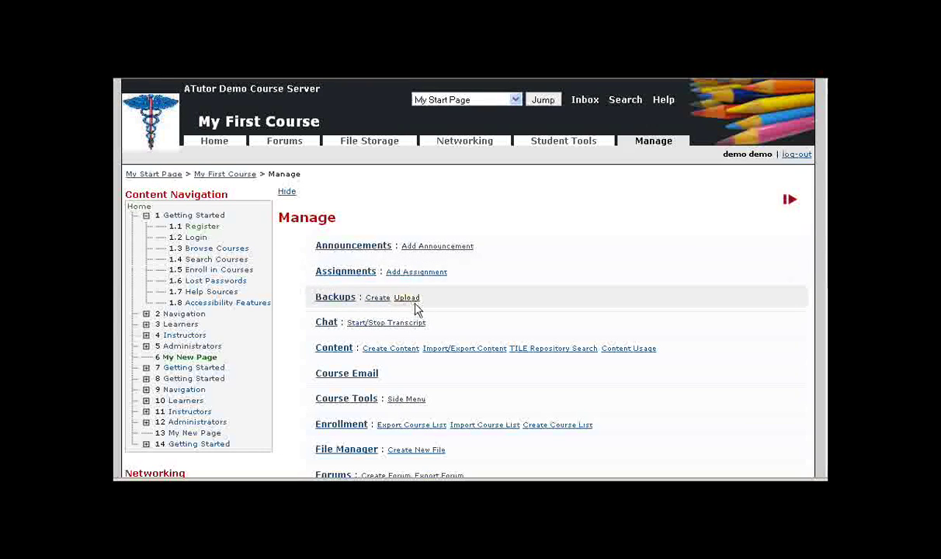
pyautogui.scroll(-3, 463, 289)
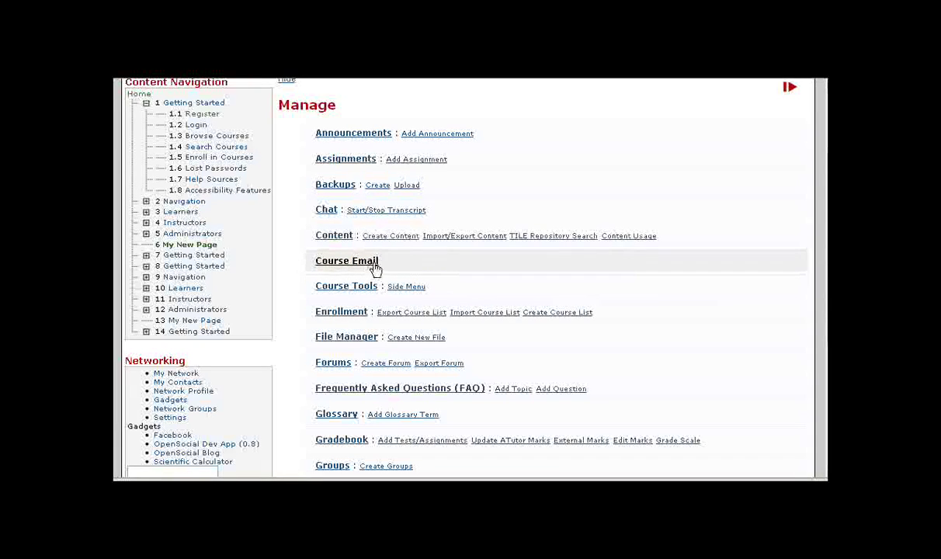
pyautogui.moveTo(375, 269); pyautogui.dragTo(409, 268)
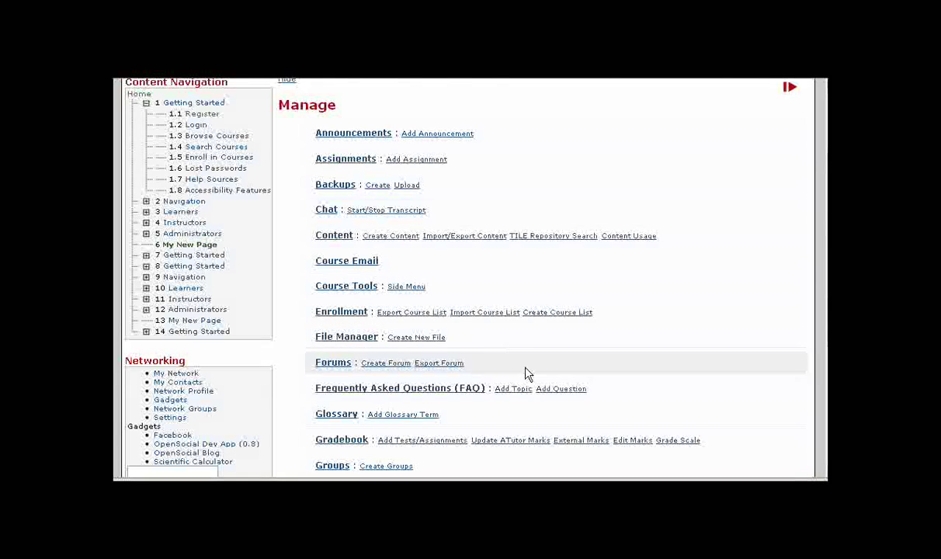
pyautogui.scroll(-3, 513, 353)
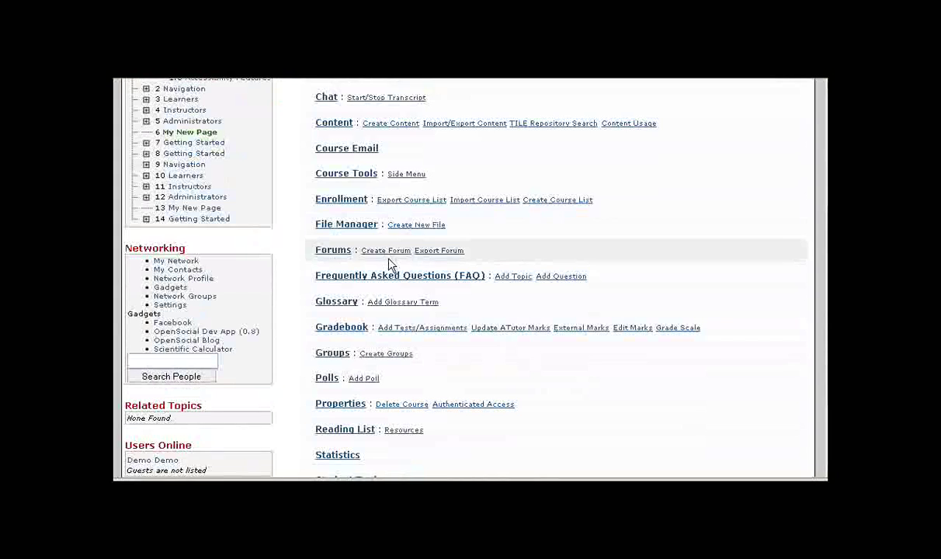
pyautogui.click(384, 253)
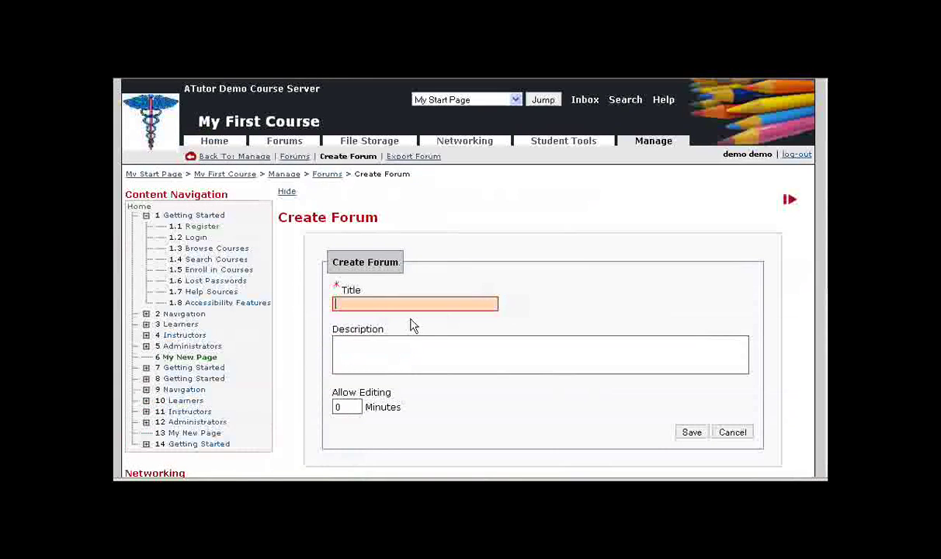
pyautogui.click(365, 305)
pyautogui.write('M')
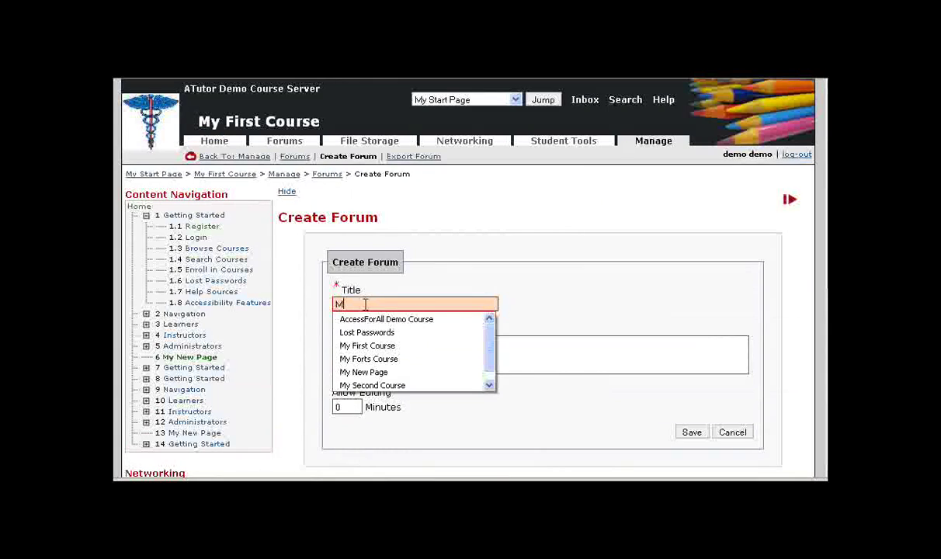
pyautogui.write('y Forum')
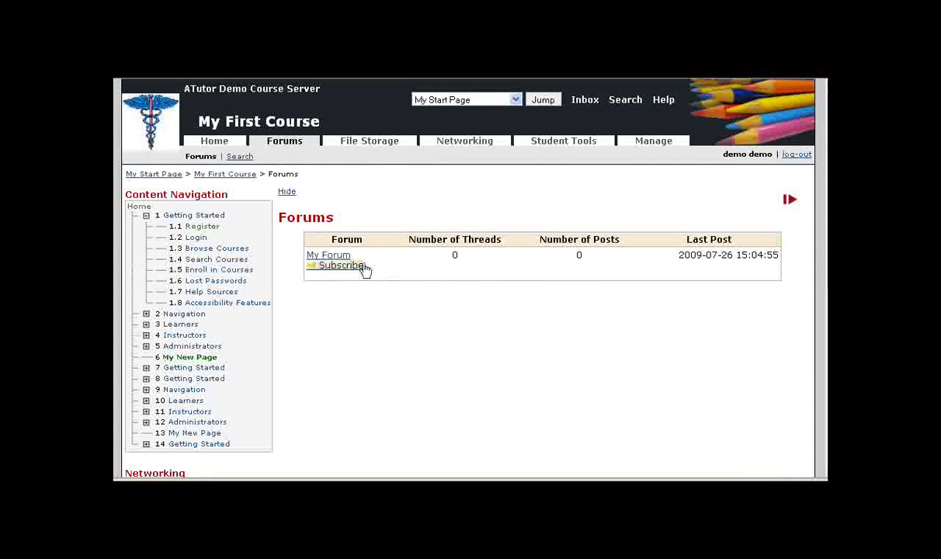
# Post a new thread in My Forum with the subject "My First Post" and the body "Hello World".
pyautogui.click(322, 255)
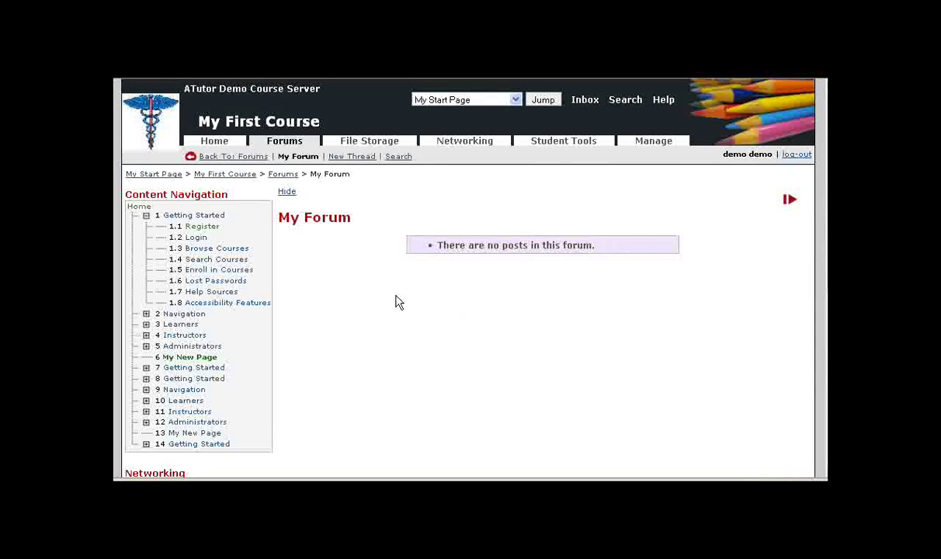
pyautogui.click(351, 157)
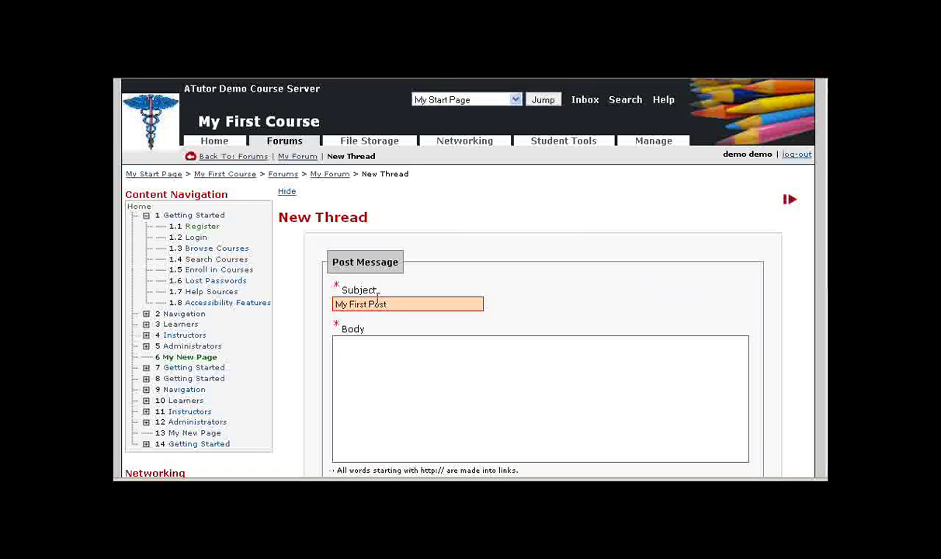
pyautogui.click(393, 358)
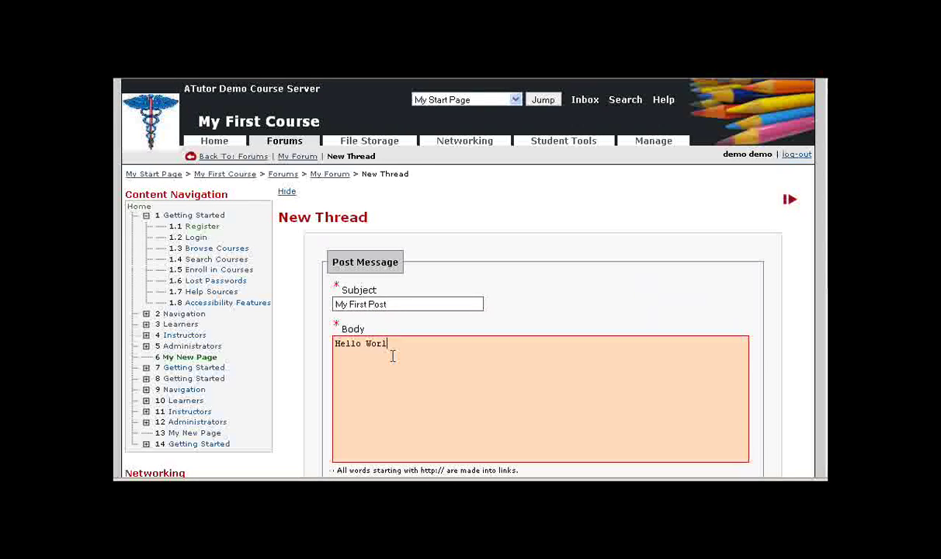
pyautogui.click(522, 332)
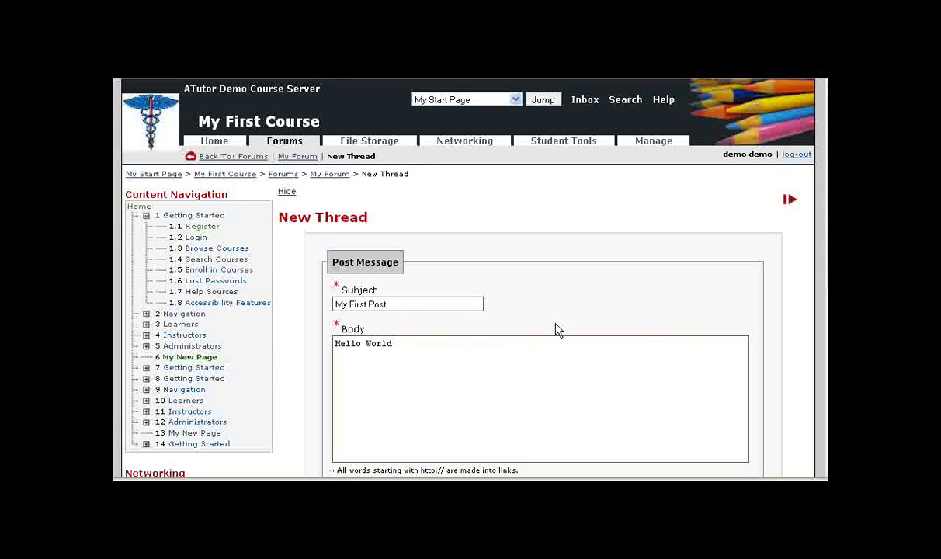
pyautogui.scroll(-4, 559, 327)
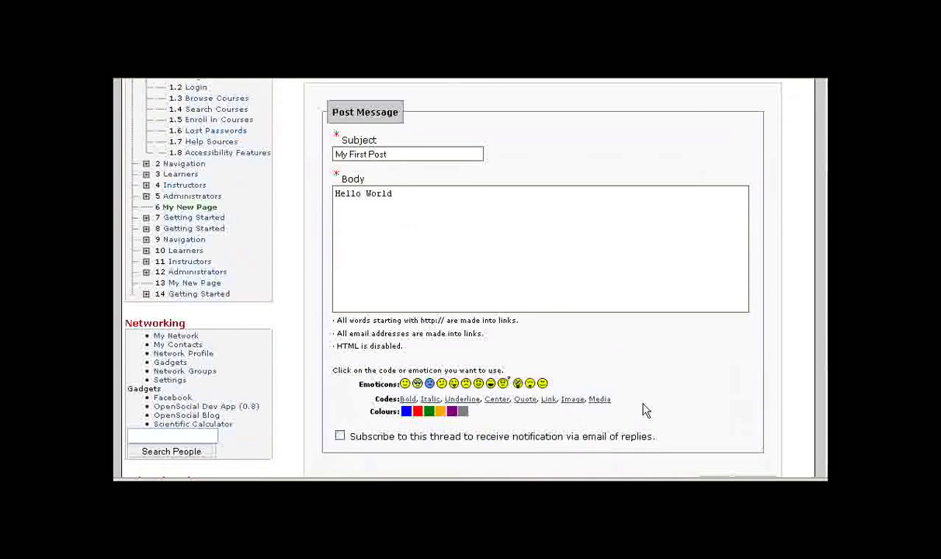
pyautogui.scroll(-2, 645, 412)
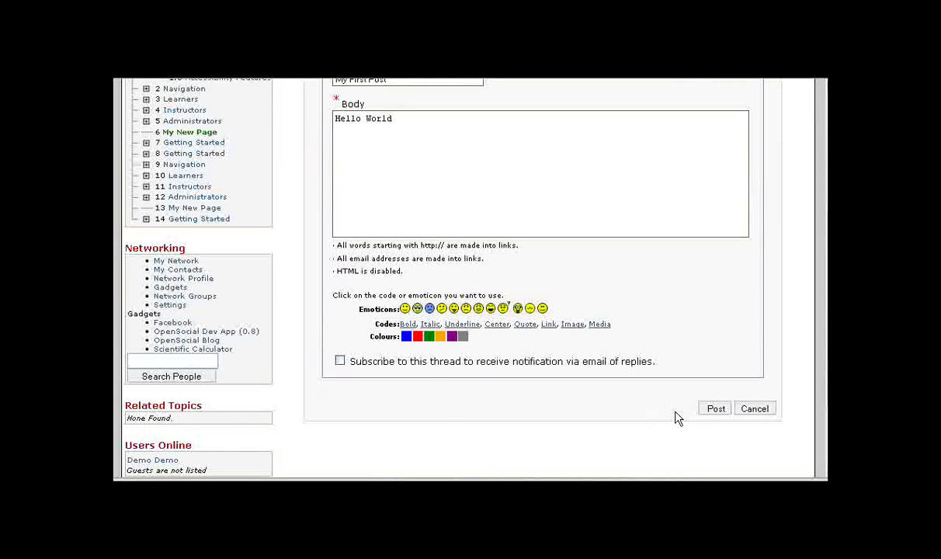
pyautogui.click(717, 410)
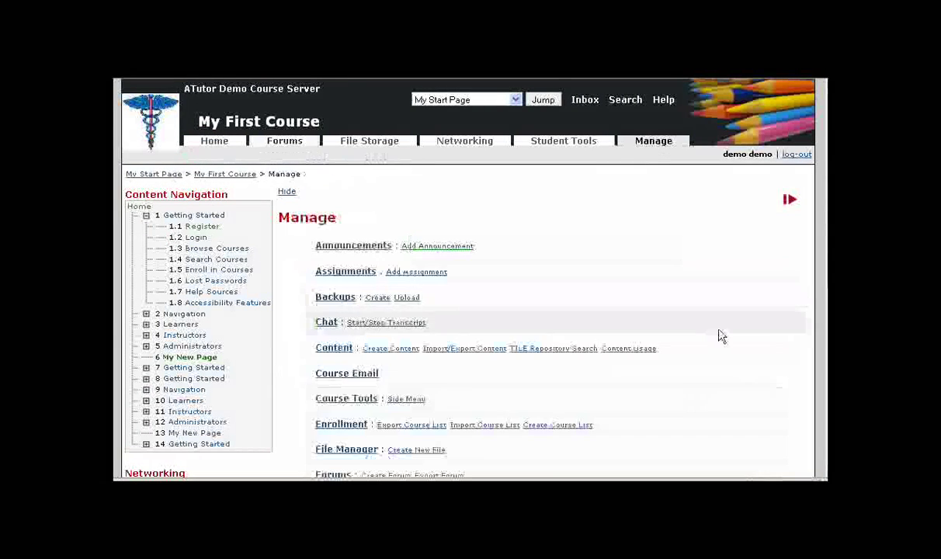
# Go to the course's Tests & Surveys management page and look through the list of quizzes and surveys.
pyautogui.scroll(-3, 598, 299)
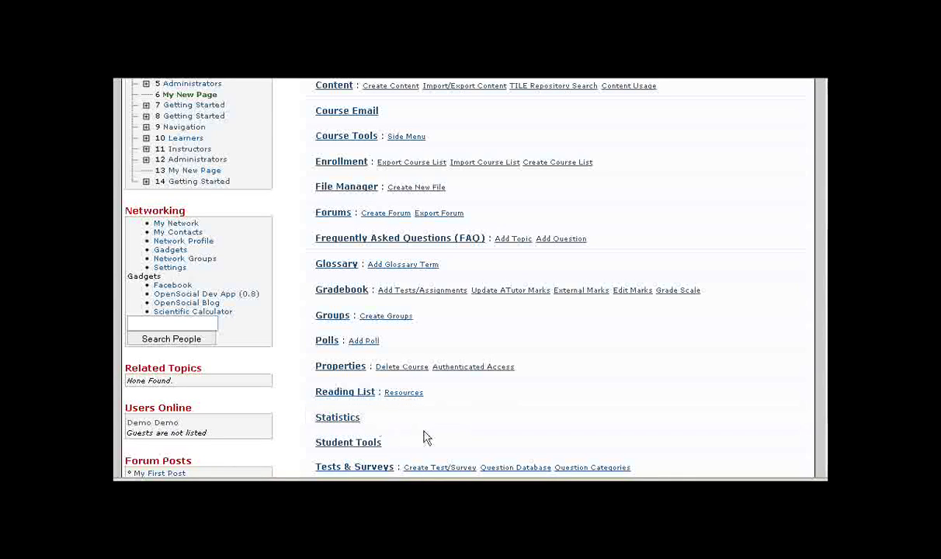
pyautogui.scroll(-2, 423, 434)
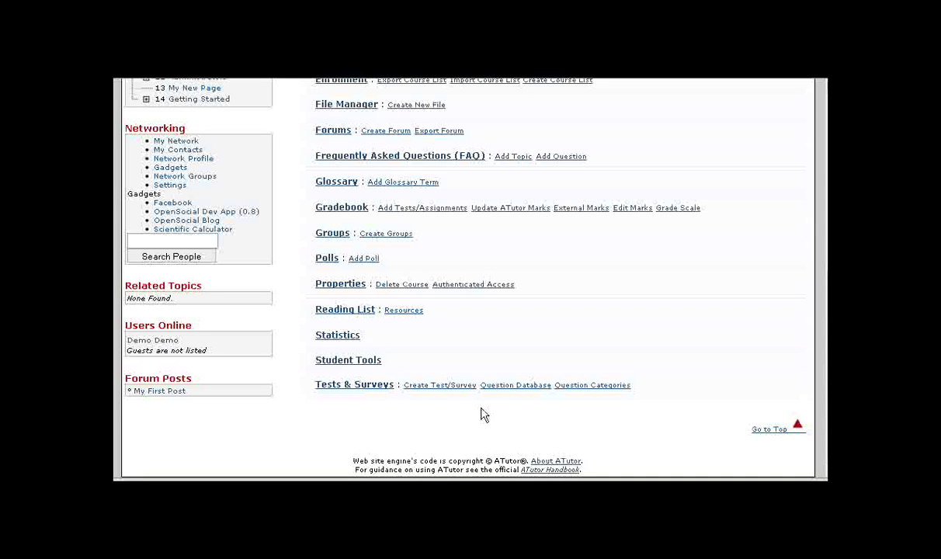
pyautogui.click(368, 387)
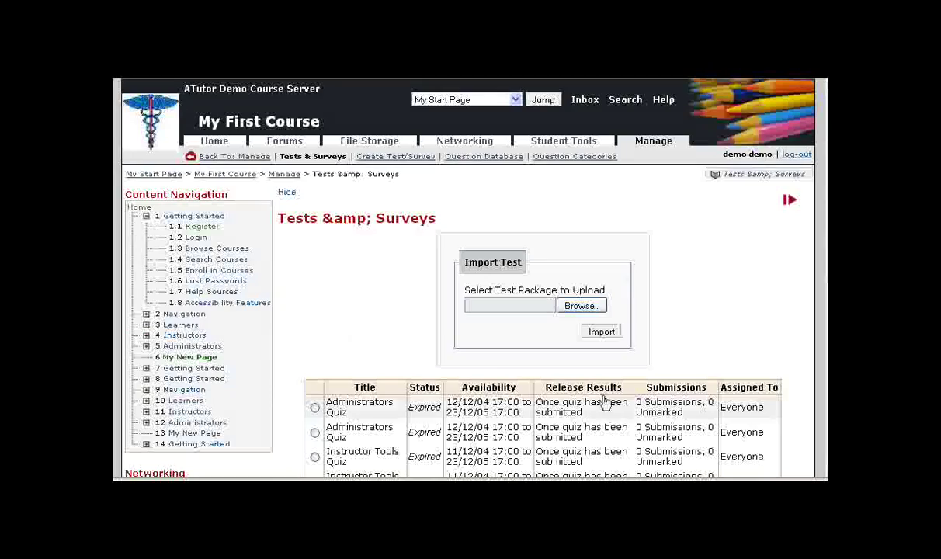
pyautogui.scroll(-5, 635, 323)
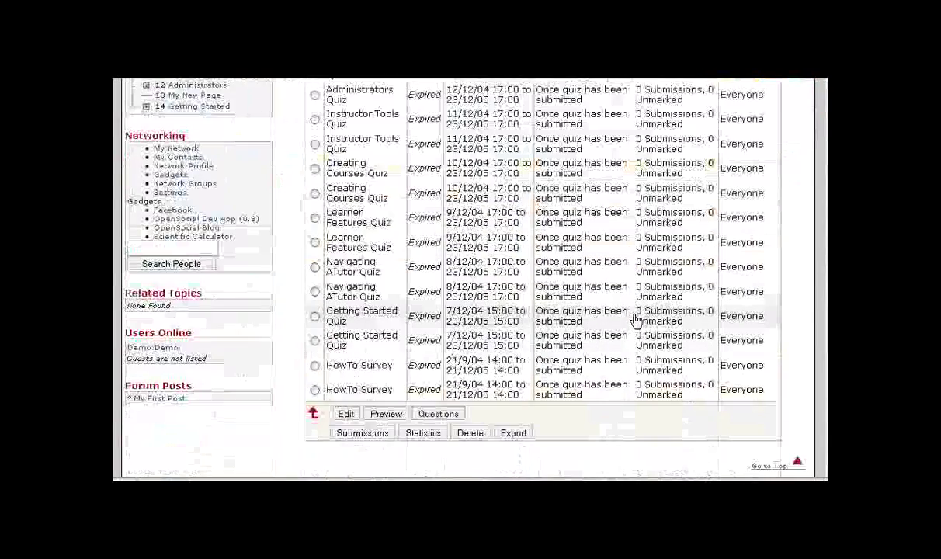
# Open the properties of the first Administrators Quiz in the tests list for editing.
pyautogui.scroll(1, 635, 318)
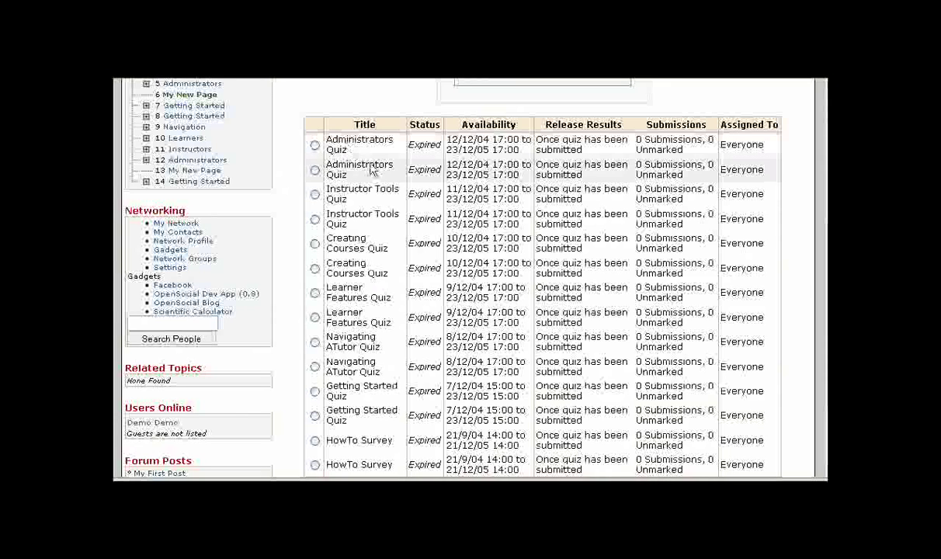
pyautogui.click(314, 145)
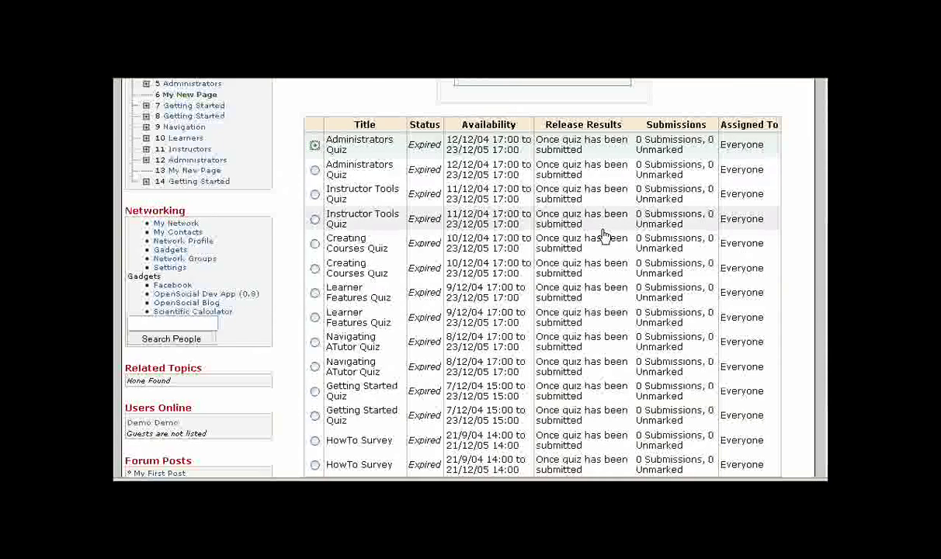
pyautogui.scroll(-3, 603, 235)
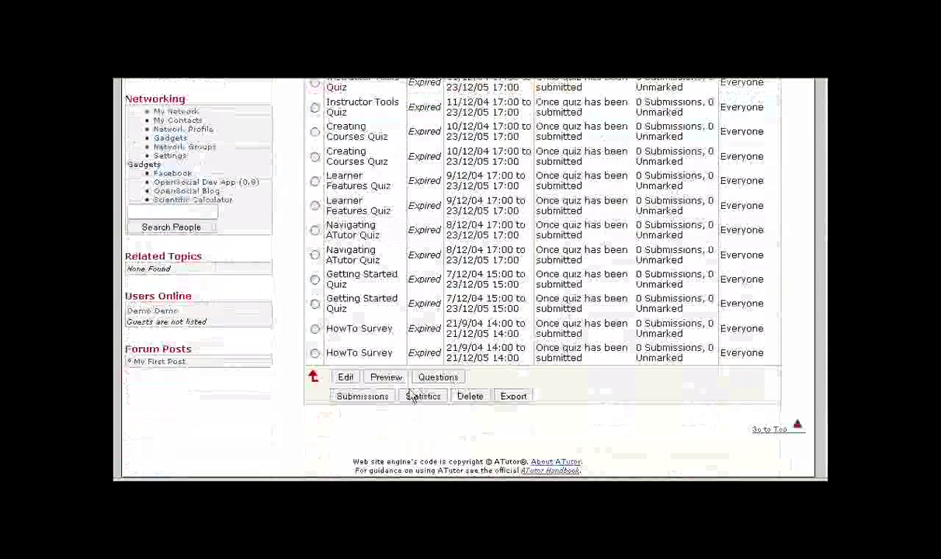
pyautogui.click(345, 378)
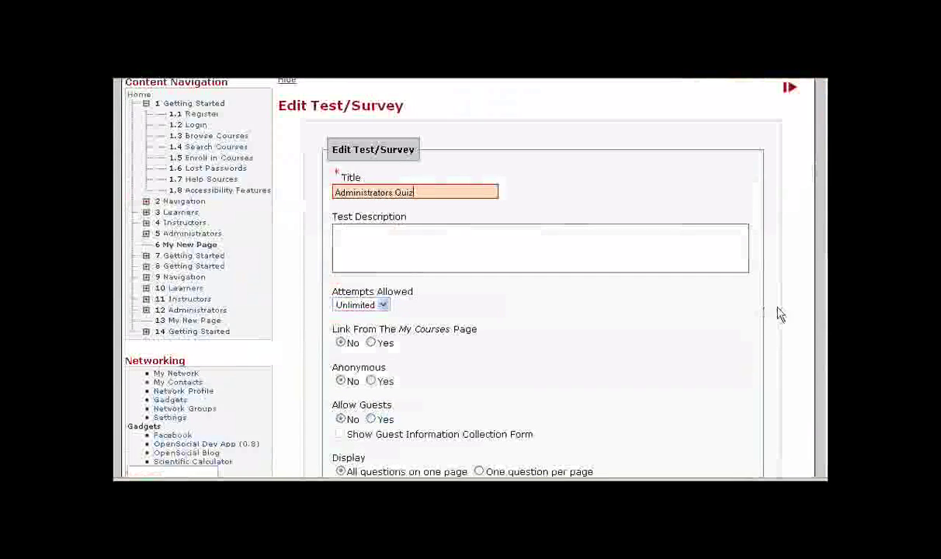
# Examine the choices for the quiz's allowed attempts, keeping Unlimited selected.
pyautogui.scroll(-3, 769, 295)
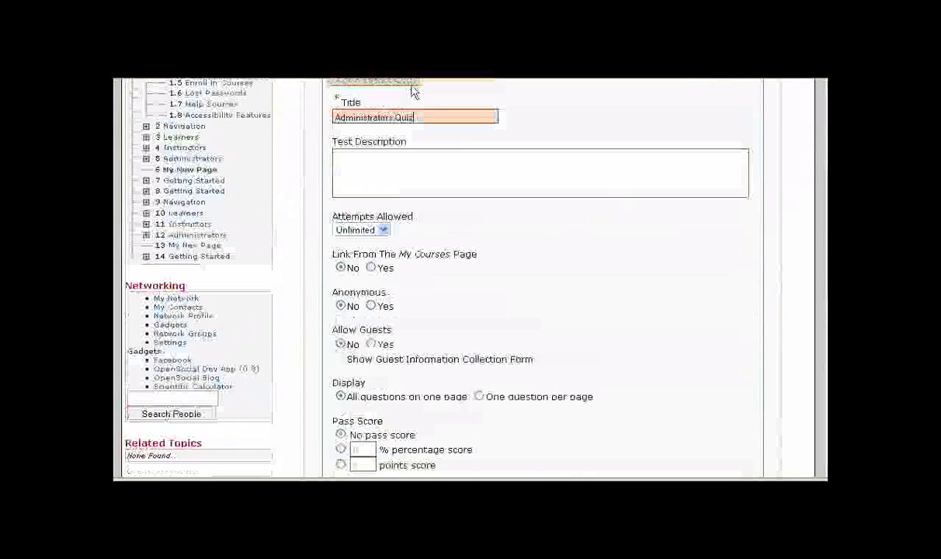
pyautogui.scroll(1, 416, 92)
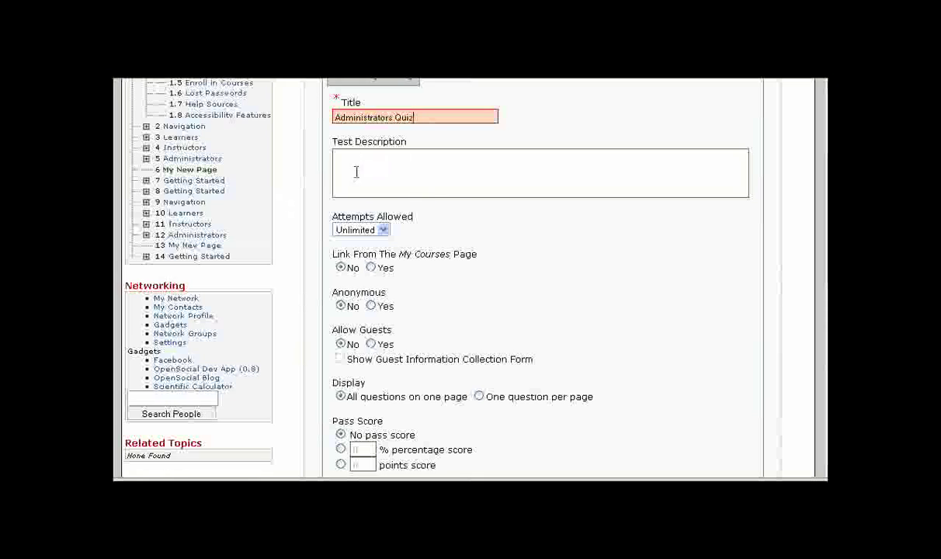
pyautogui.click(384, 230)
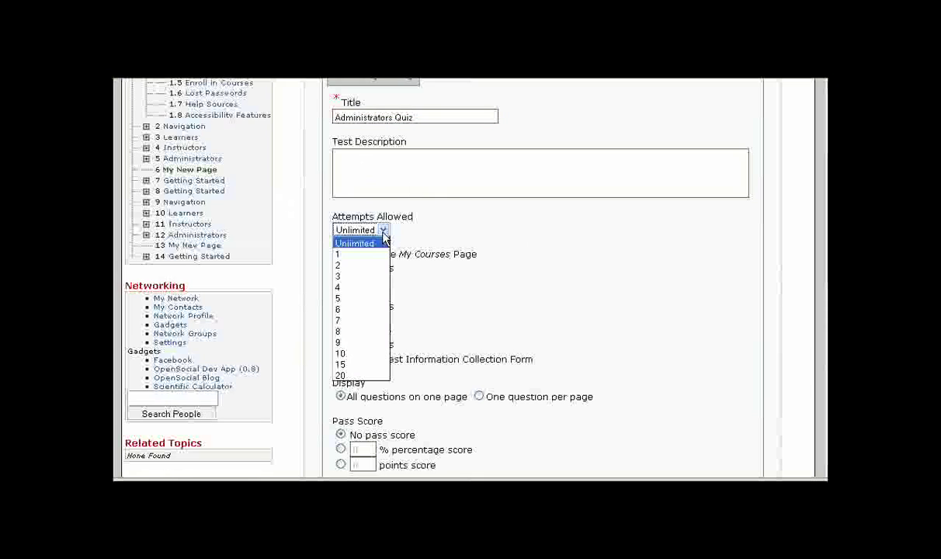
pyautogui.click(362, 243)
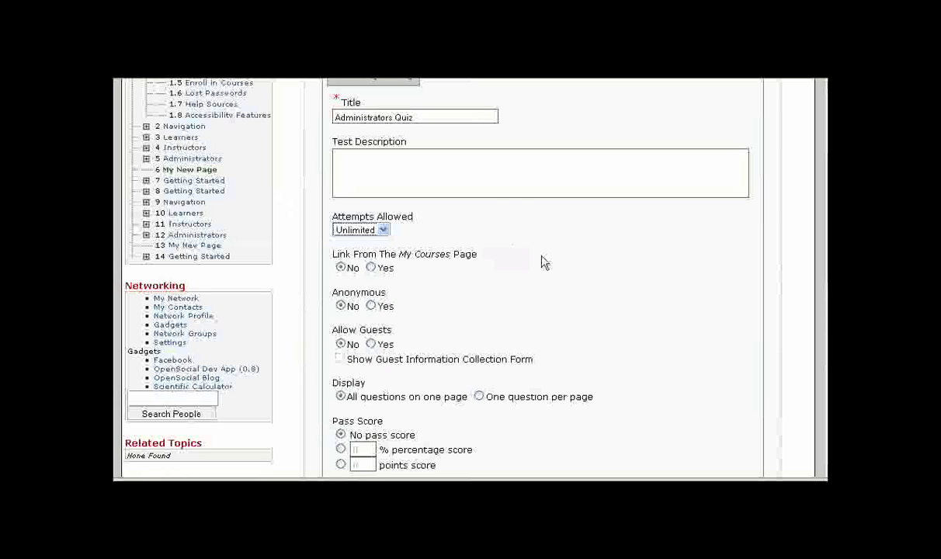
pyautogui.click(384, 231)
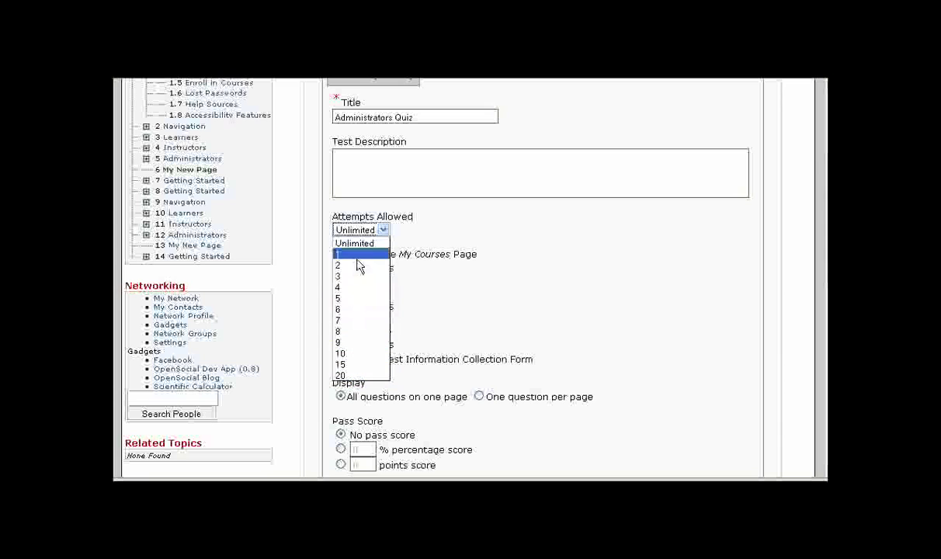
pyautogui.click(609, 292)
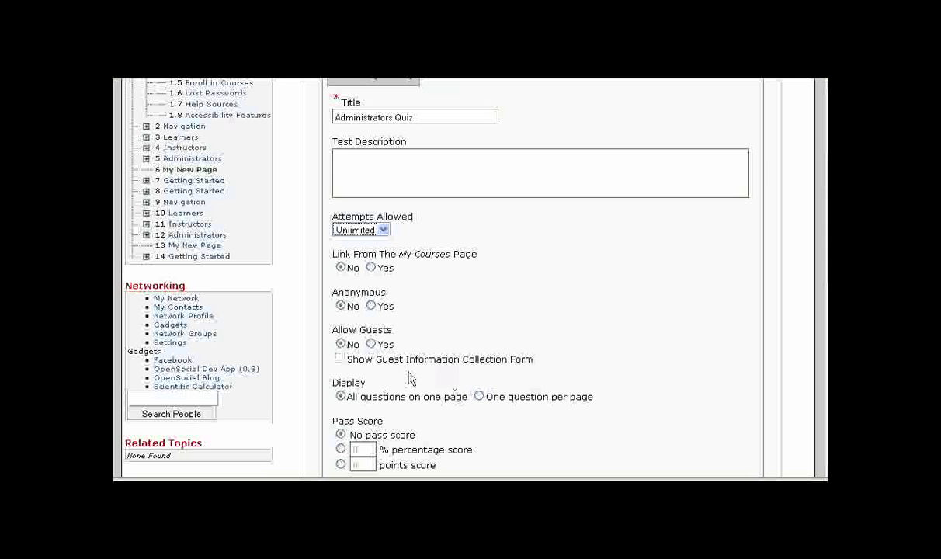
# Look through the remaining quiz settings, from display and pass score to release of results, dates and instructions.
pyautogui.scroll(-5, 539, 326)
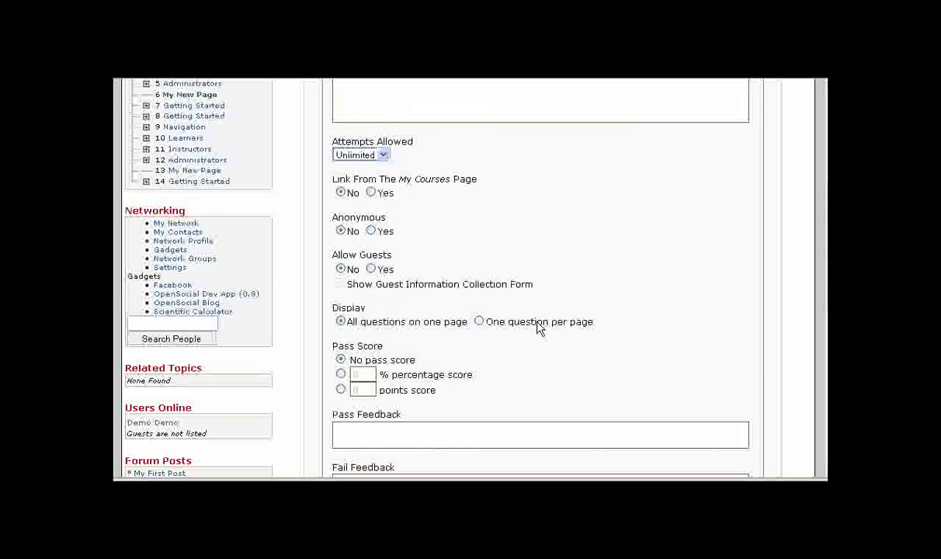
pyautogui.scroll(-5, 521, 318)
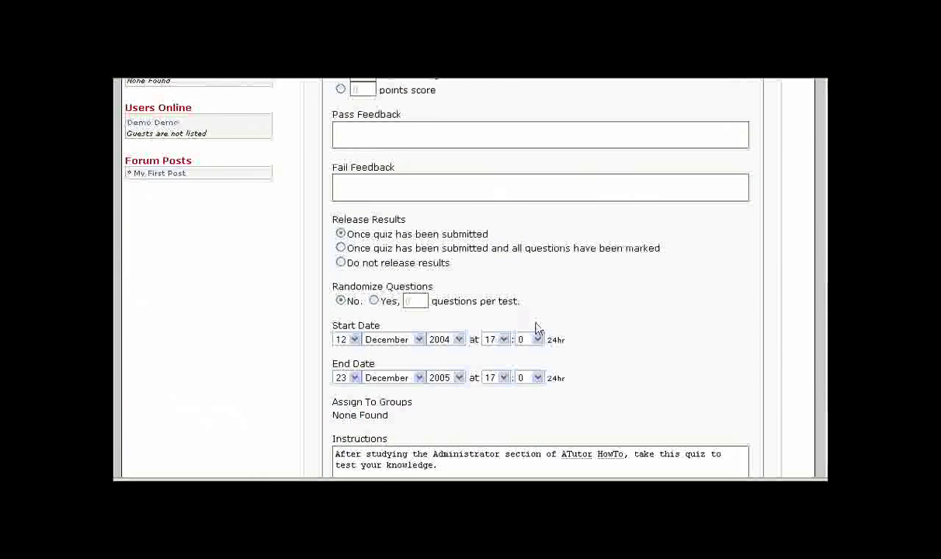
pyautogui.scroll(-3, 630, 302)
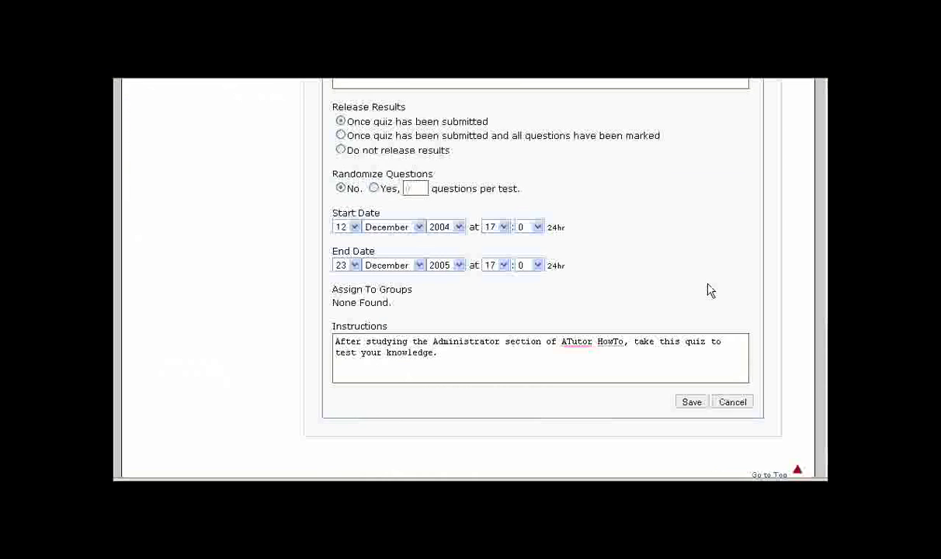
pyautogui.scroll(13, 709, 290)
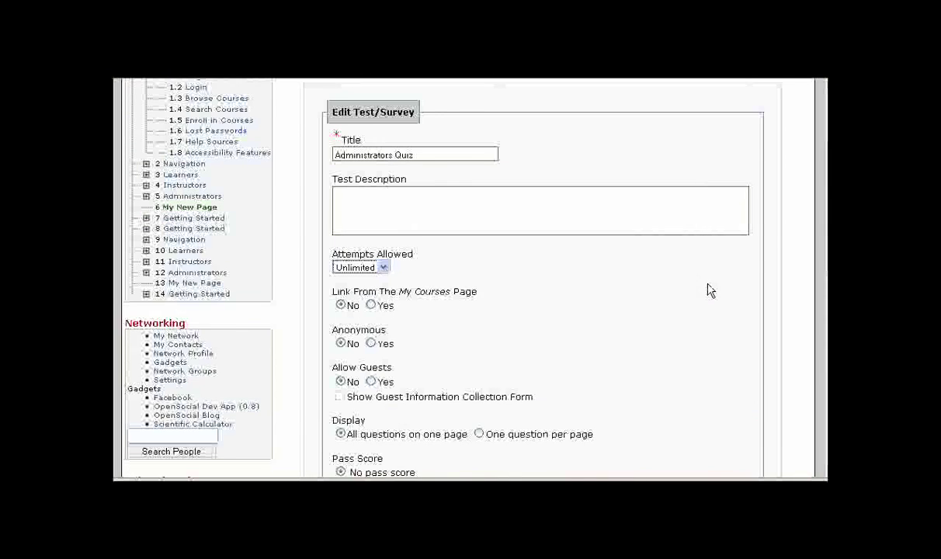
pyautogui.scroll(4, 709, 290)
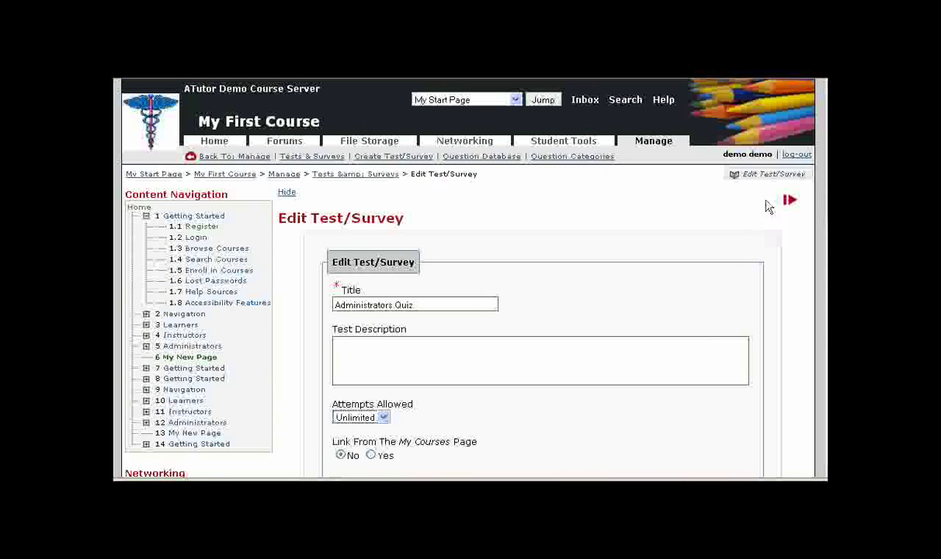
# Consult the handbook page on creating and editing tests and surveys, and close it again.
pyautogui.click(765, 177)
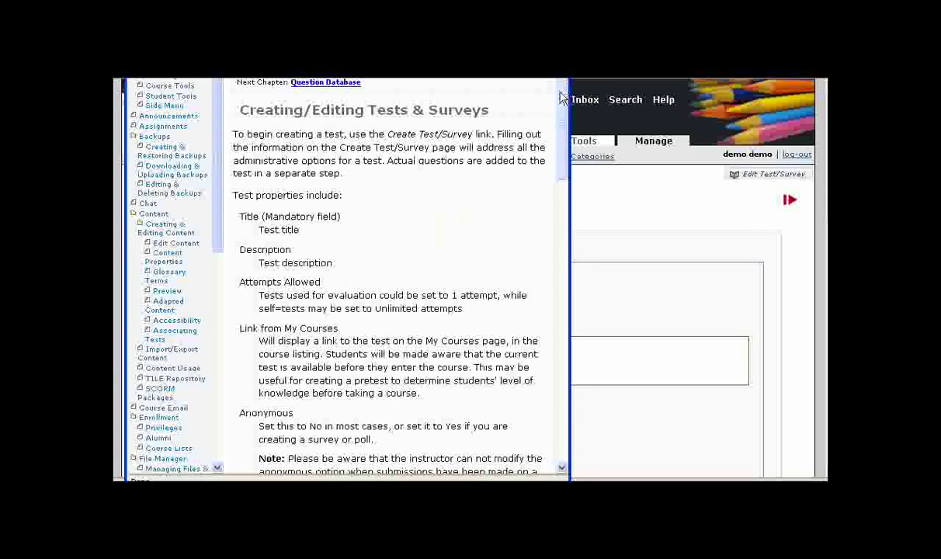
pyautogui.moveTo(563, 97)
pyautogui.mouseDown()
pyautogui.moveTo(560, 375)
pyautogui.moveTo(564, 89)
pyautogui.mouseUp()
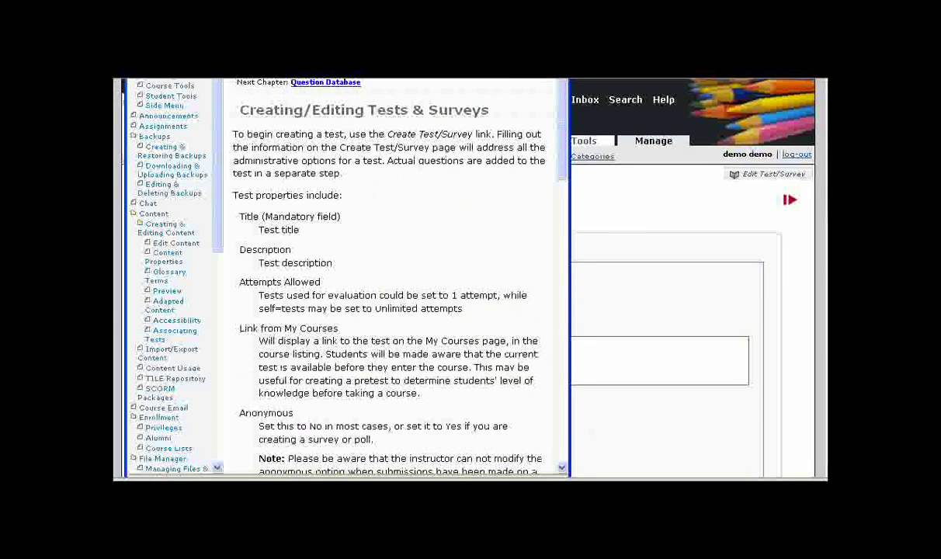
pyautogui.hotkey('alt', 'F4')
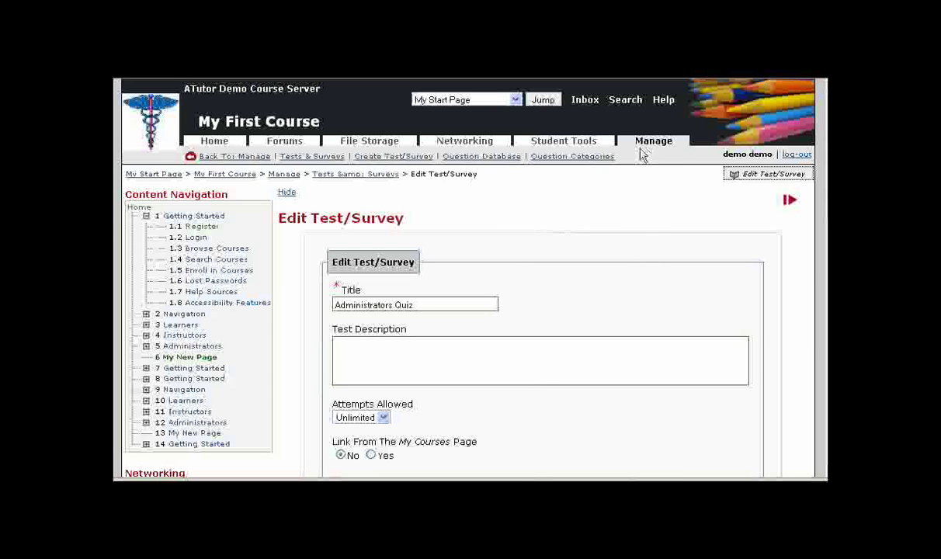
# Leave the quiz editing form and go to the home page of My First Course.
pyautogui.click(215, 141)
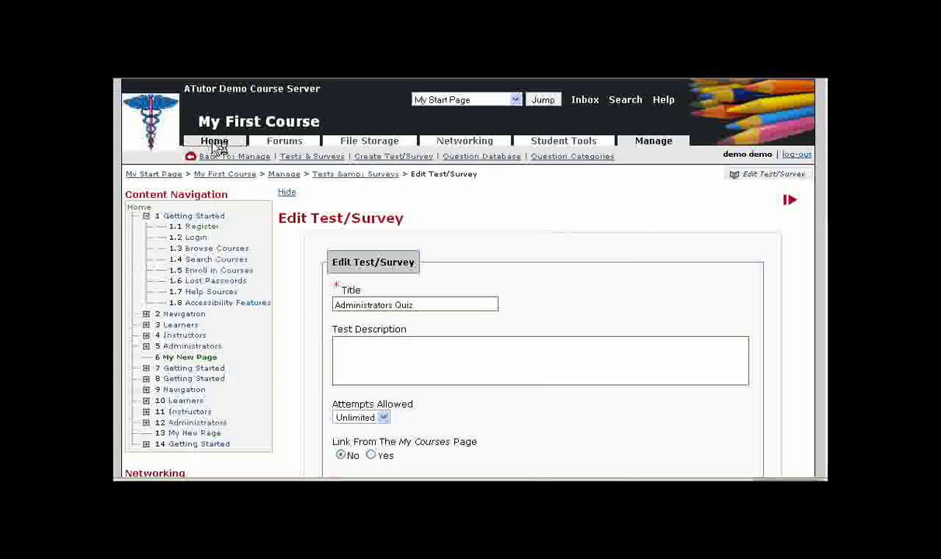